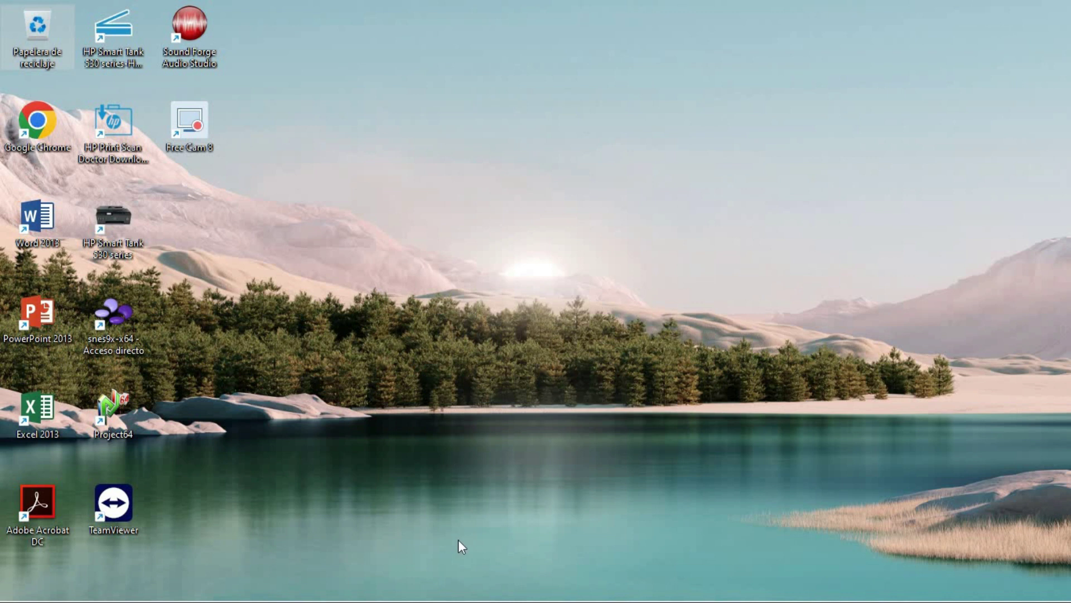
# Open Administrador de dispositivos from a search for "admin", check the Net MD Walkman entry under Otros dispositivos, and close the window
pyautogui.moveTo(453, 601)
pyautogui.moveTo(335, 601)
pyautogui.moveTo(335, 600)
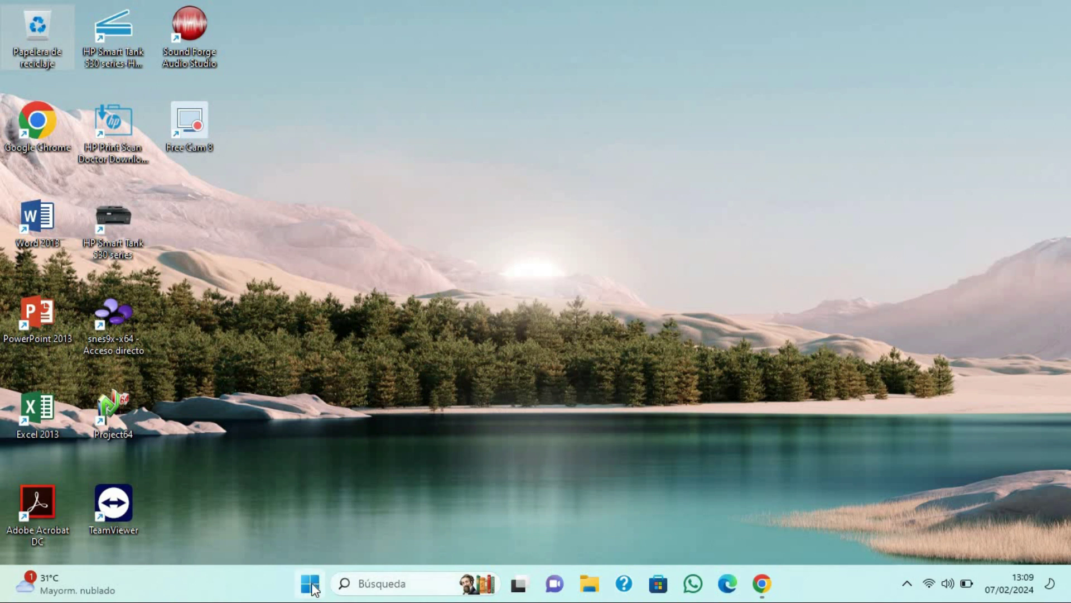
pyautogui.click(311, 584)
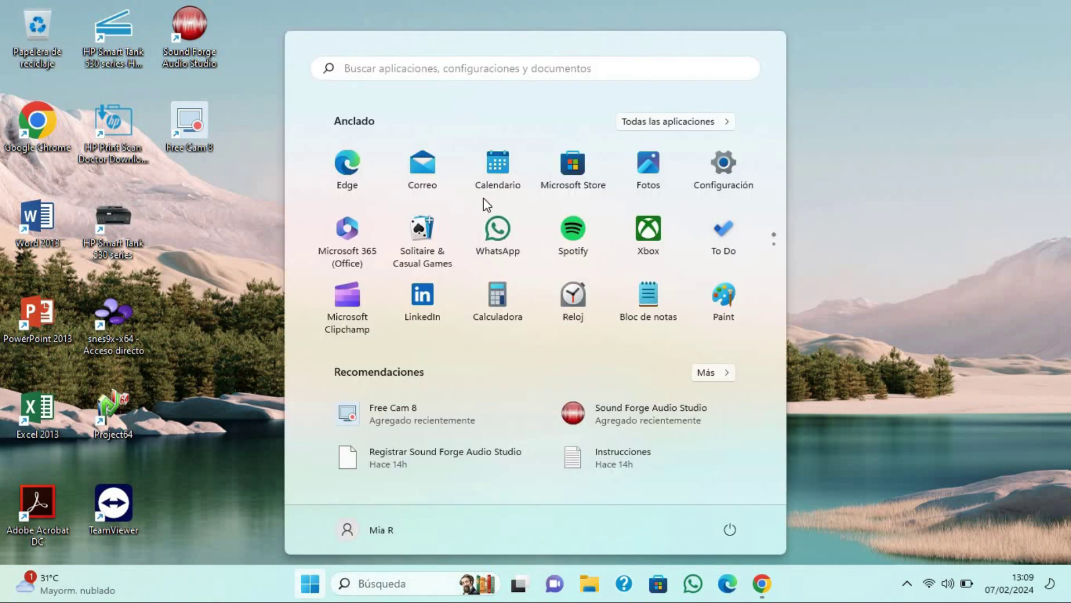
pyautogui.click(439, 68)
pyautogui.write('adm')
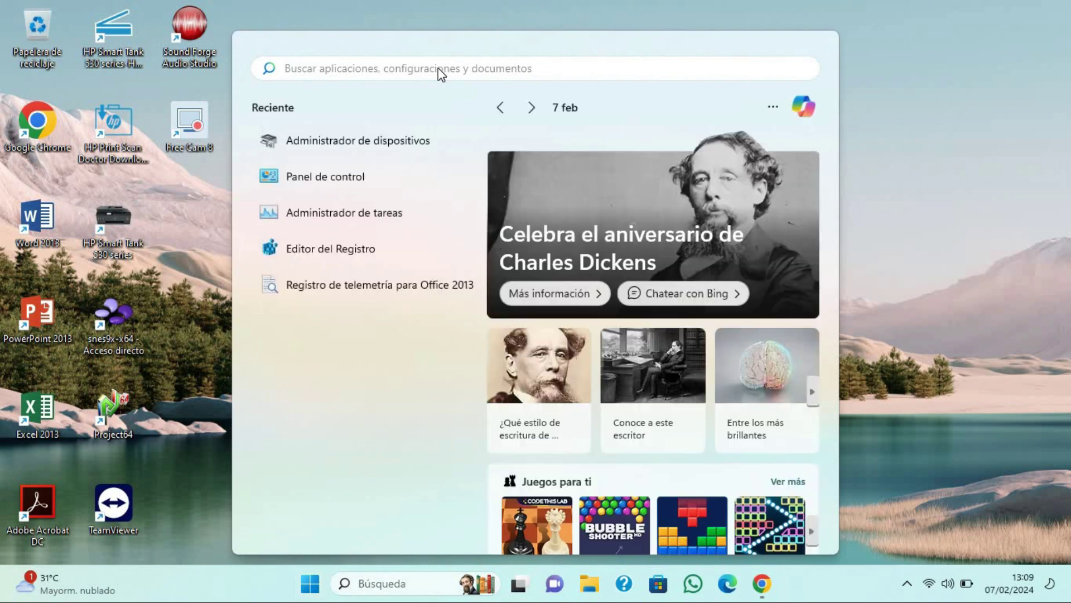
pyautogui.write('in')
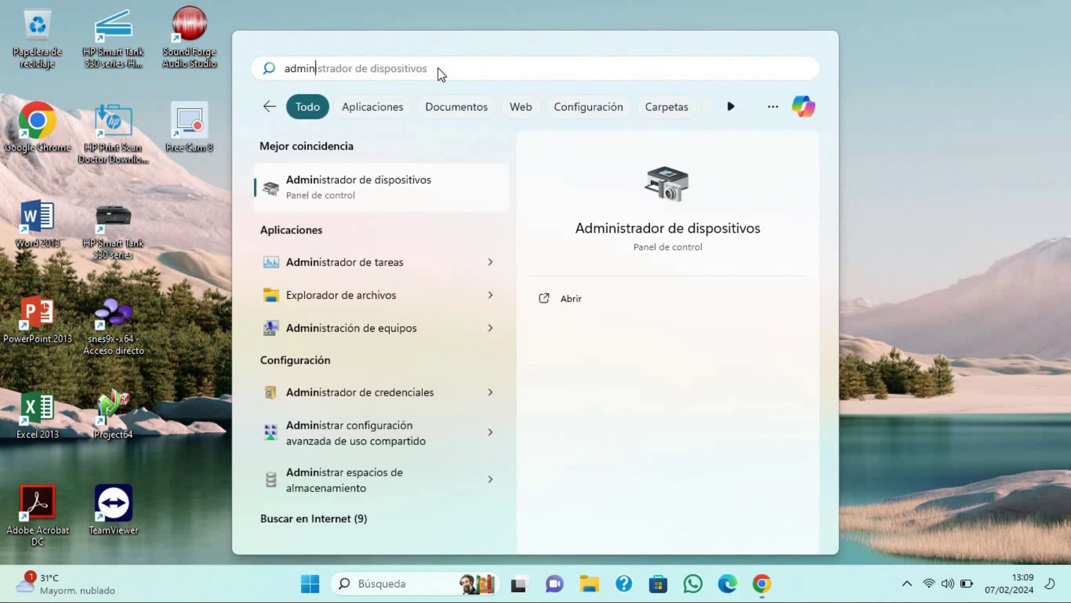
pyautogui.click(362, 195)
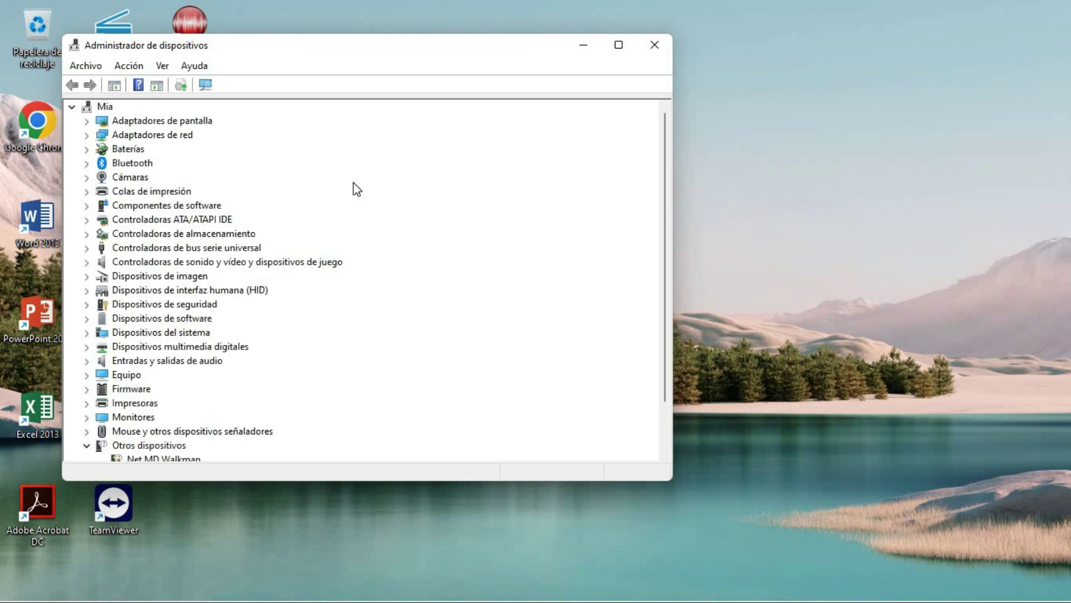
pyautogui.scroll(-2, 353, 183)
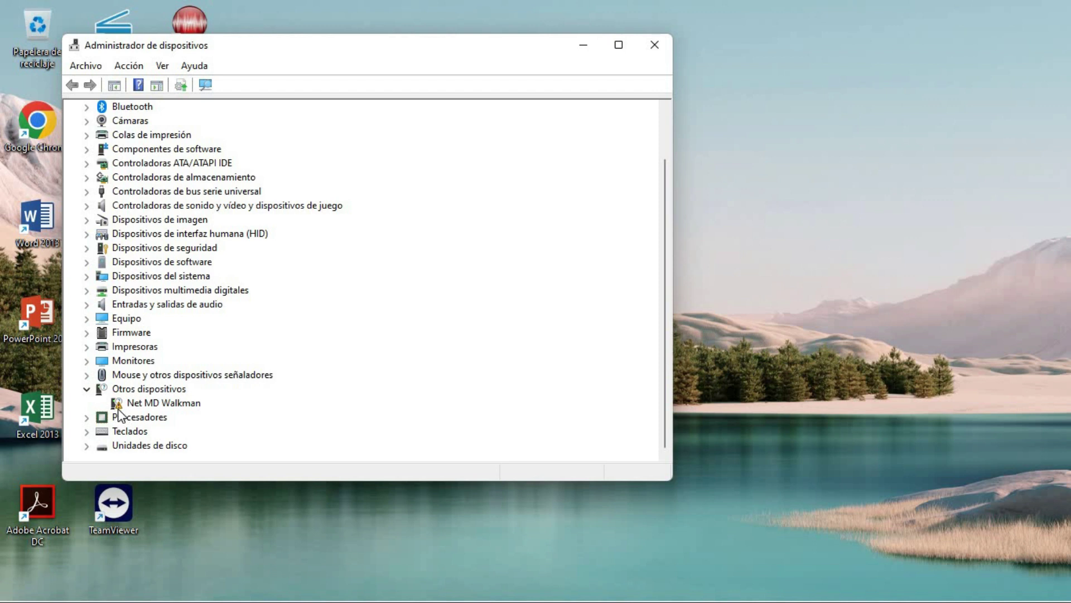
pyautogui.click(655, 53)
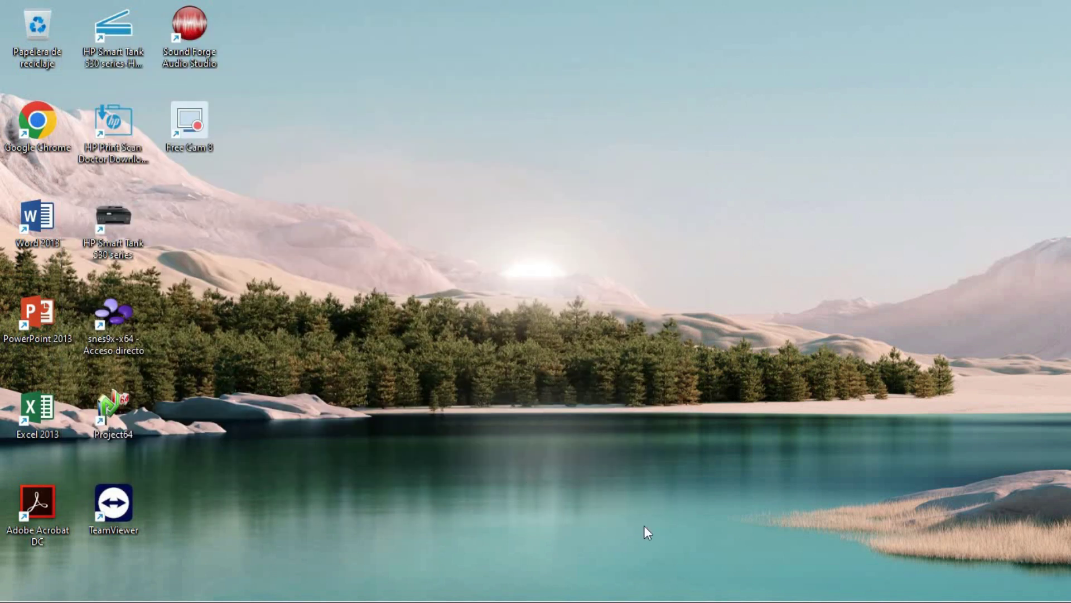
# Switch to Chrome, download zadig-2.8.exe from the MEGA page, and close the browser
pyautogui.click(762, 593)
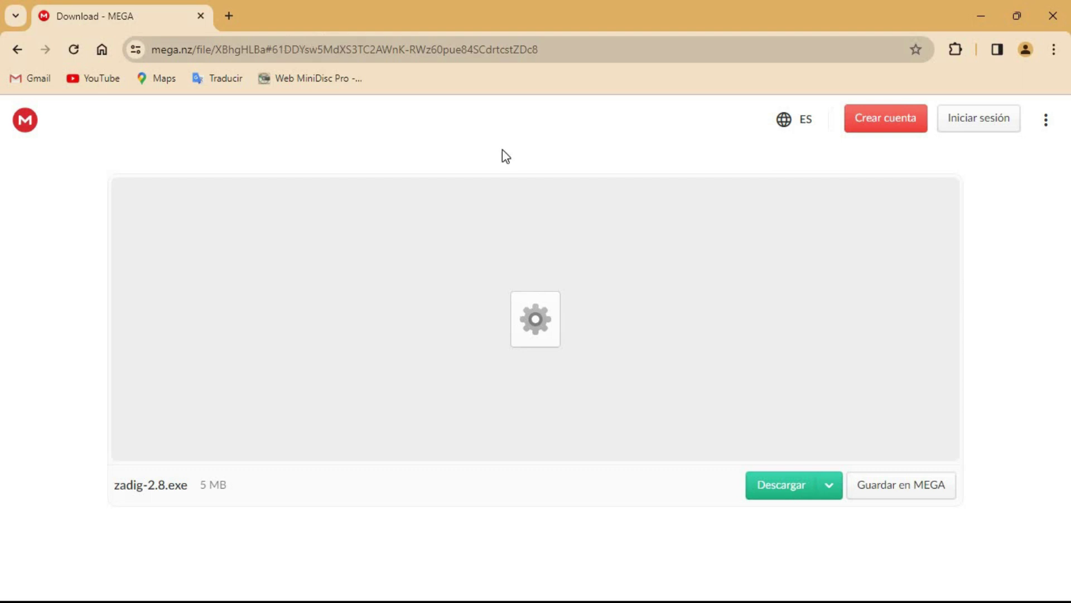
pyautogui.click(783, 488)
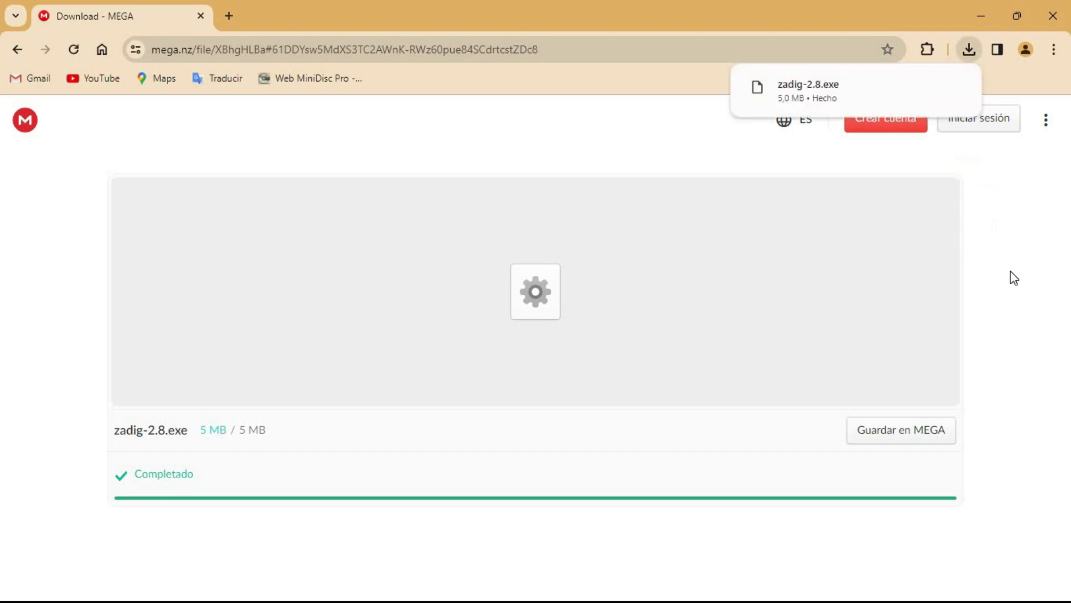
pyautogui.click(1052, 15)
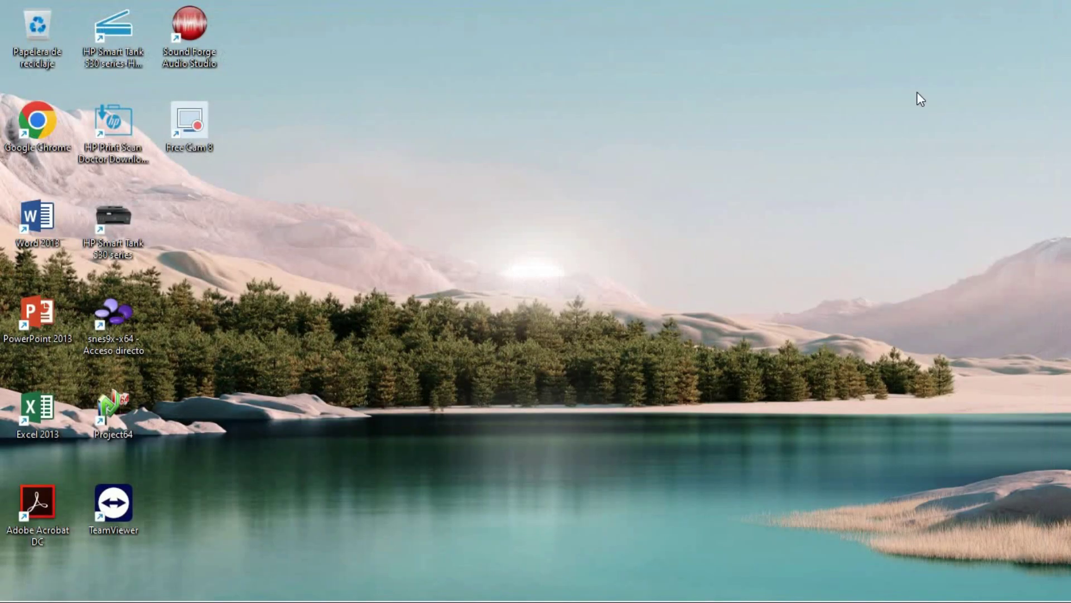
# Run the zadig-2.8 application from the Descargas folder in Explorador de archivos
pyautogui.moveTo(587, 600)
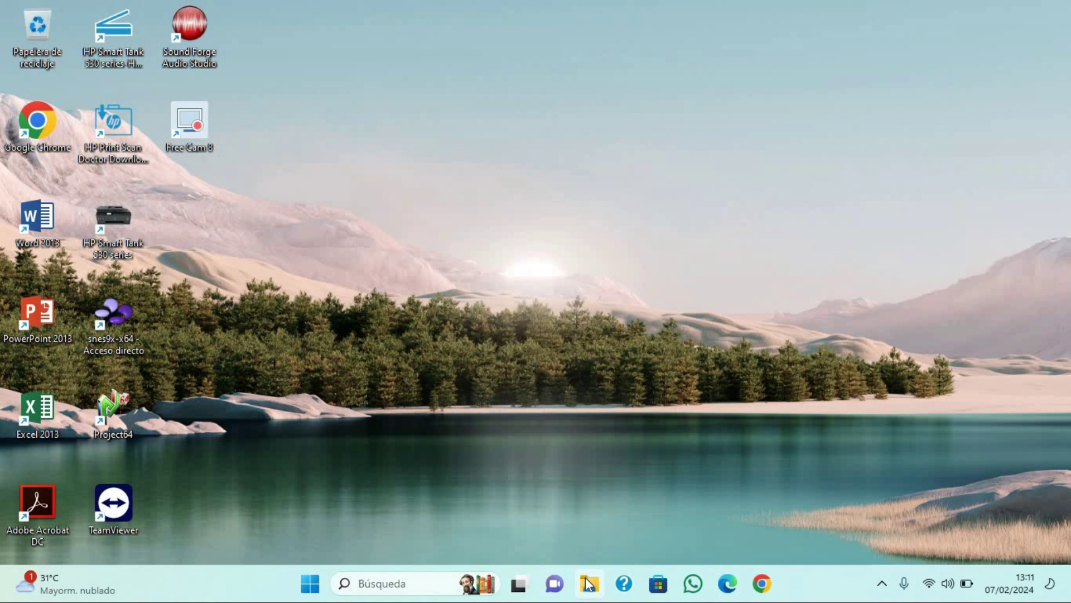
pyautogui.click(587, 583)
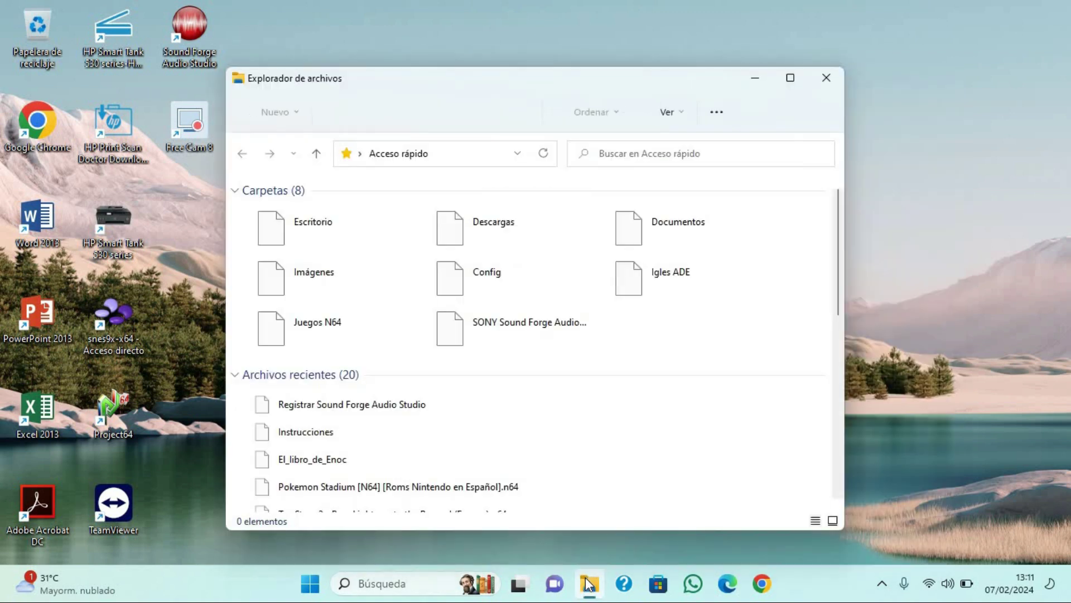
pyautogui.doubleClick(463, 229)
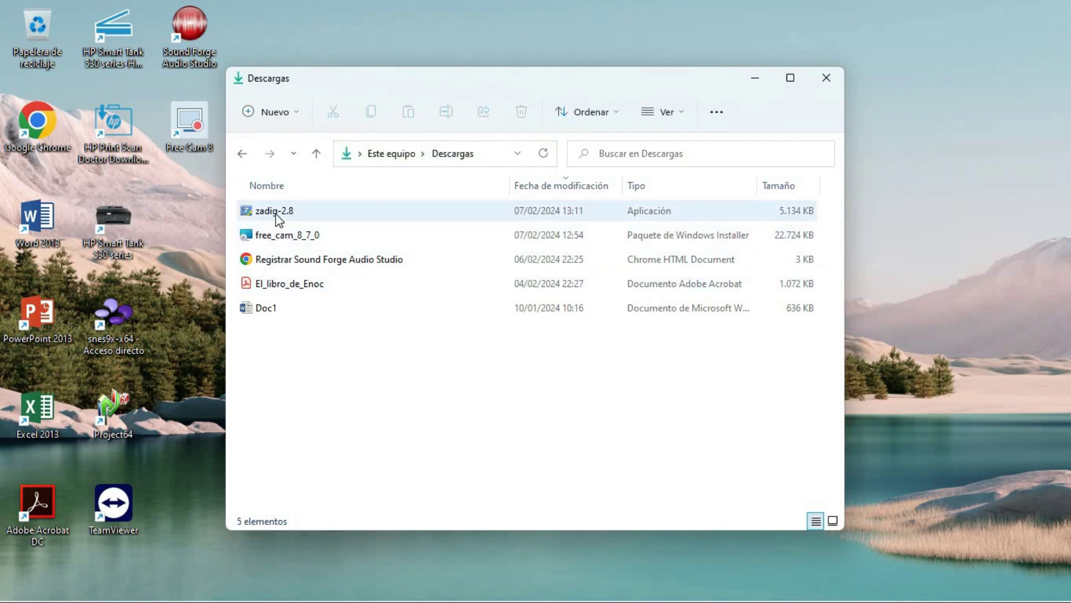
pyautogui.doubleClick(281, 218)
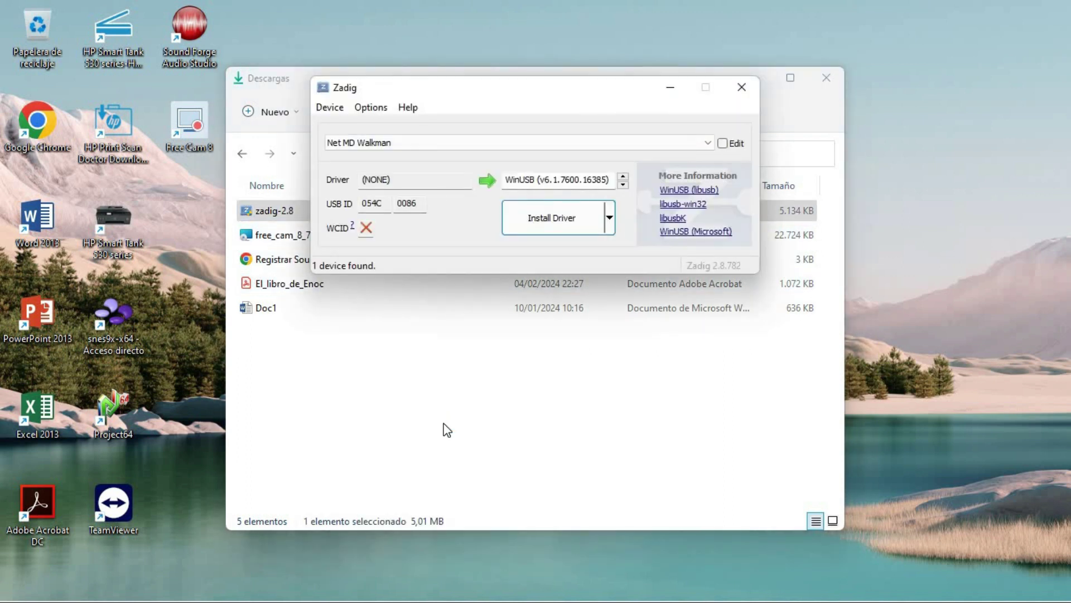
# Make Zadig list all devices and select Net MD Walkman as the target device
pyautogui.click(413, 145)
pyautogui.click(412, 145)
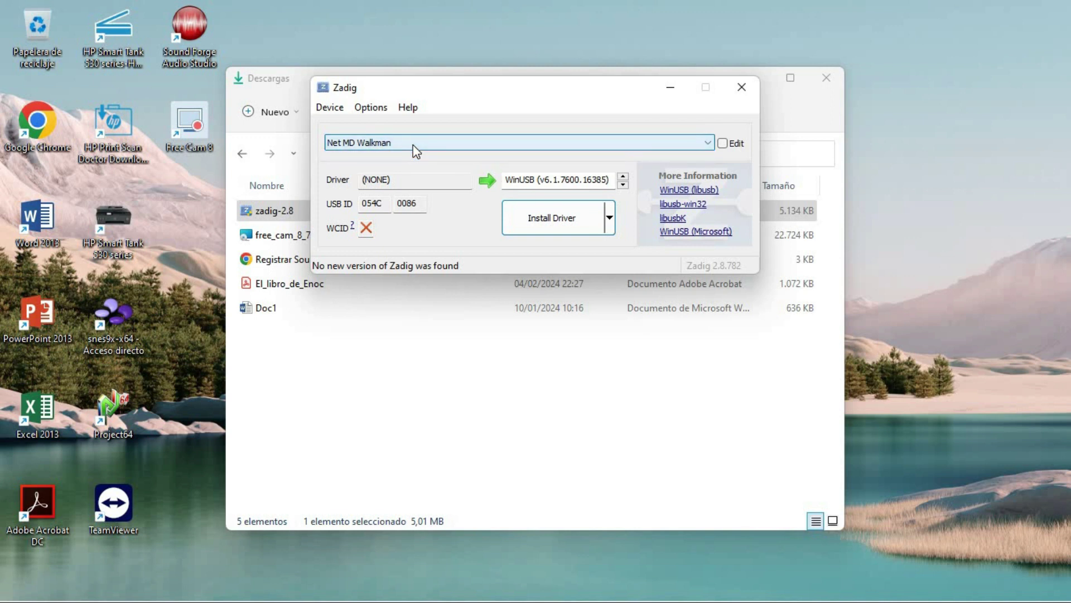
pyautogui.click(373, 111)
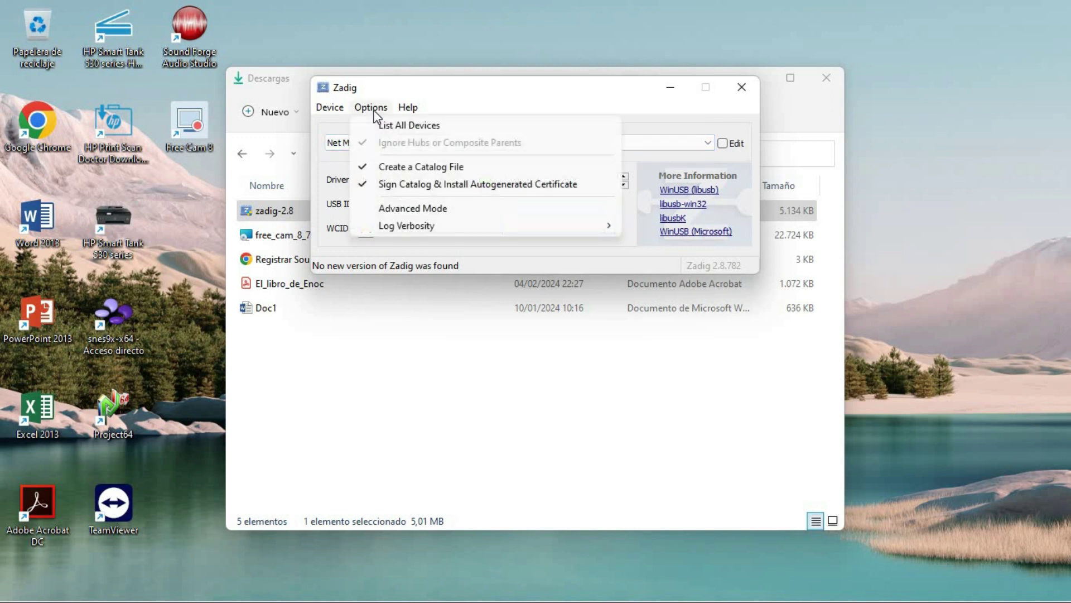
pyautogui.click(410, 127)
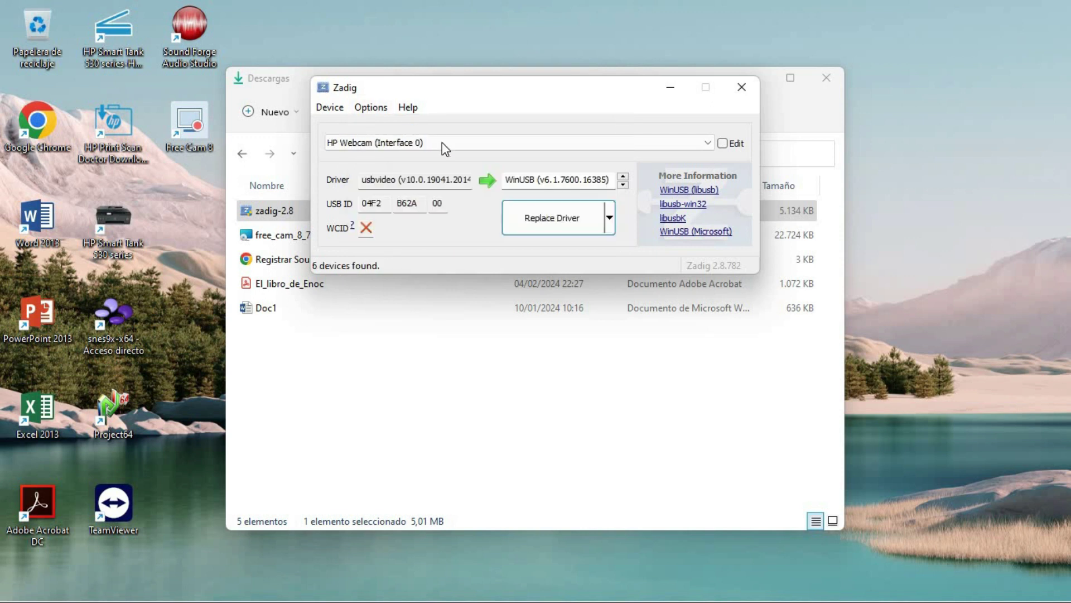
pyautogui.click(460, 143)
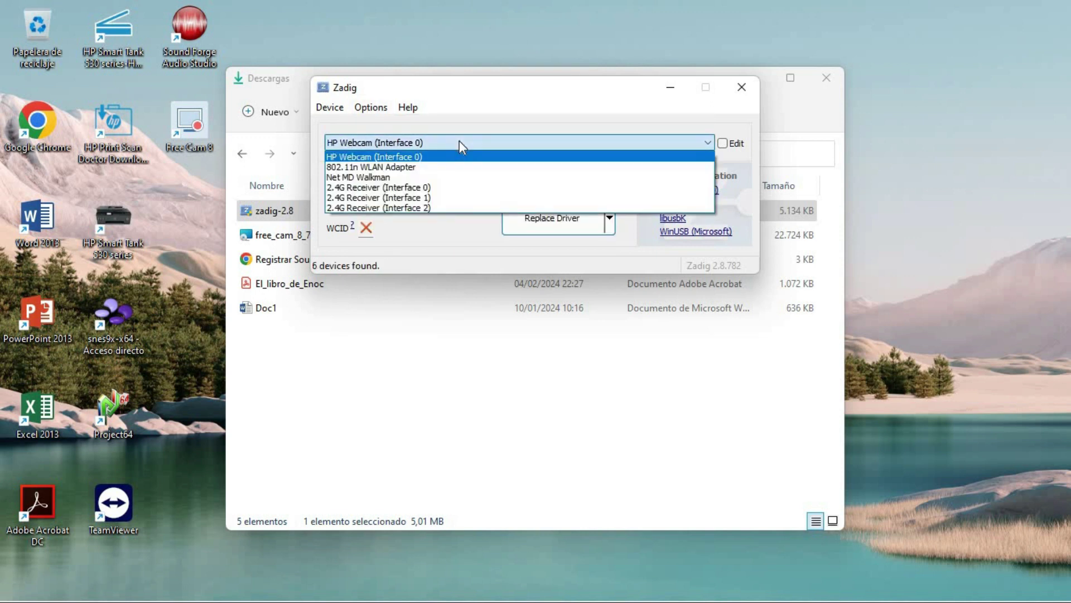
pyautogui.click(425, 177)
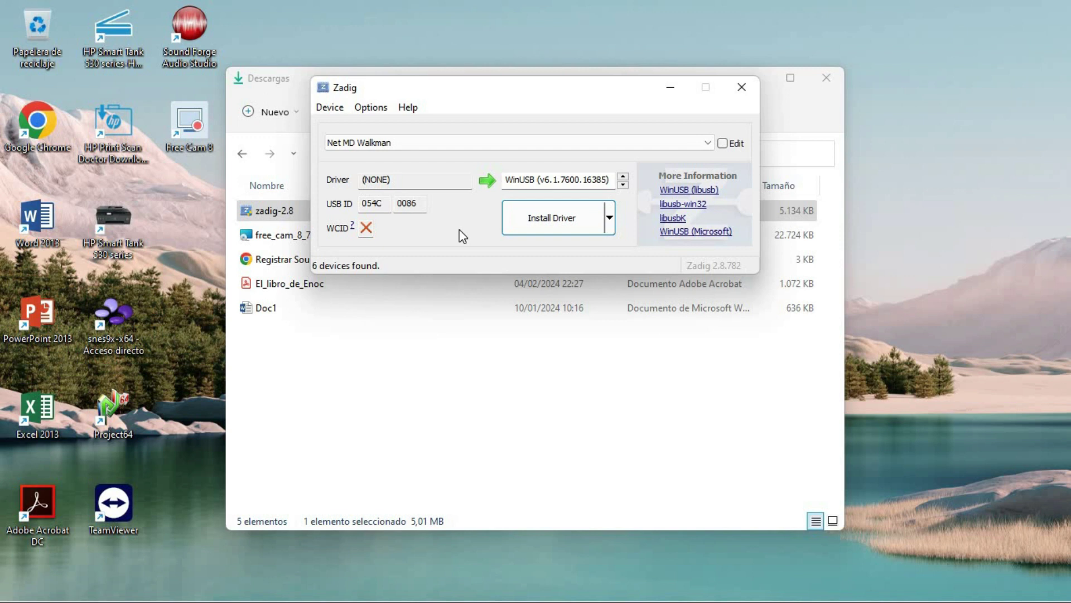
# Install the WinUSB (v6.1.7600.16385) driver for the Net MD Walkman, then close Zadig and the Descargas folder
pyautogui.click(466, 182)
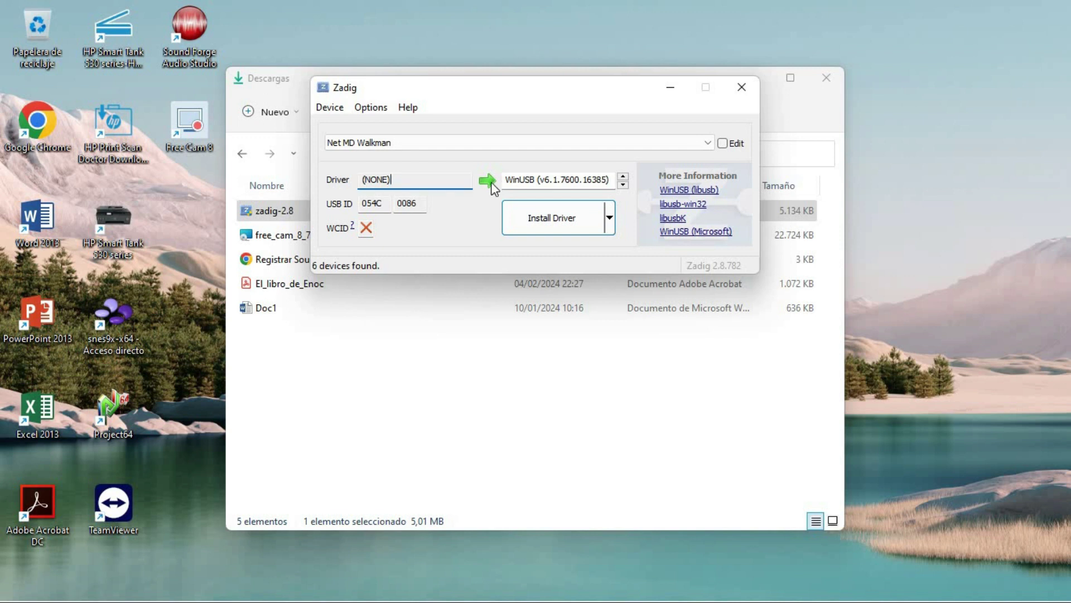
pyautogui.click(623, 185)
pyautogui.click(623, 176)
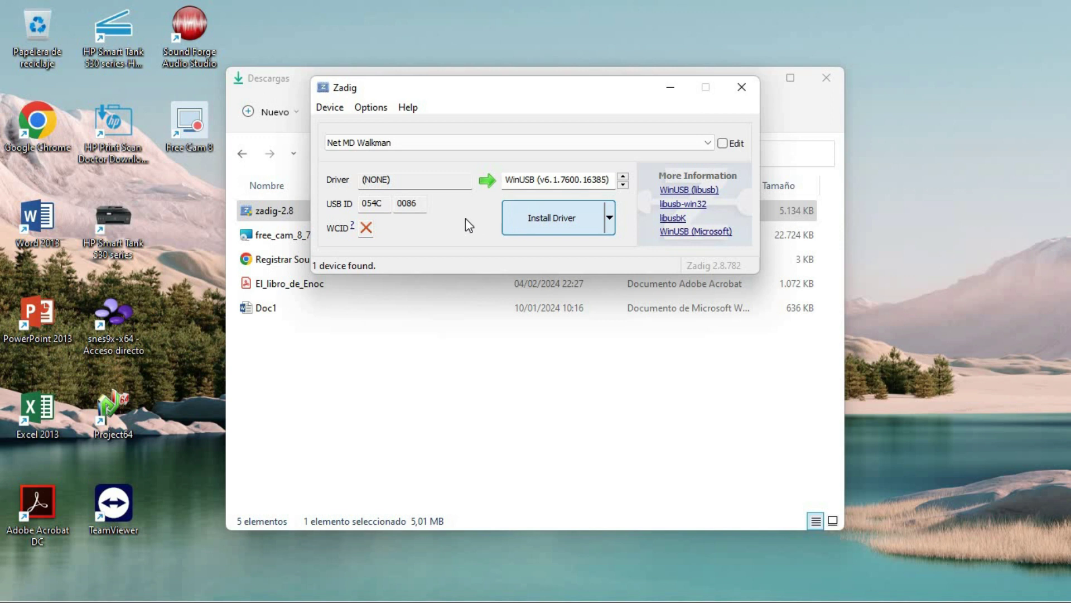
pyautogui.press('Return')
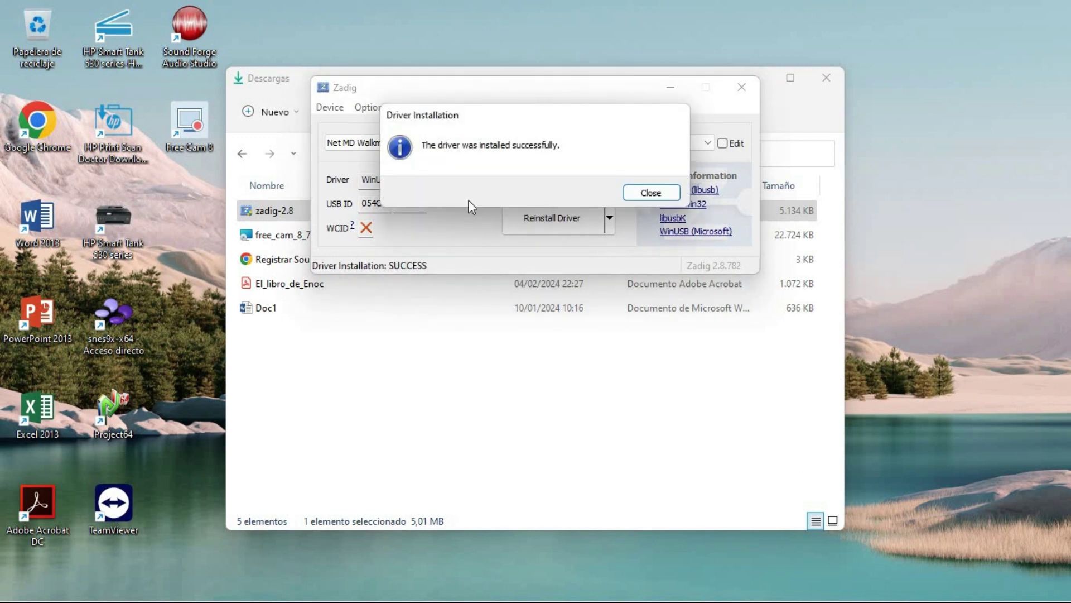
pyautogui.click(652, 192)
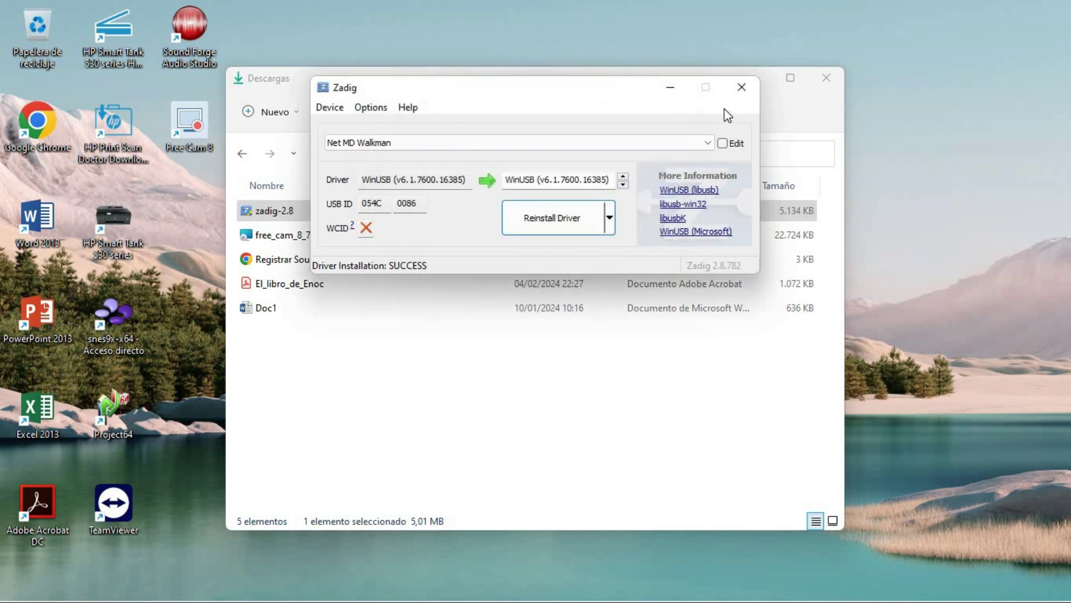
pyautogui.click(742, 92)
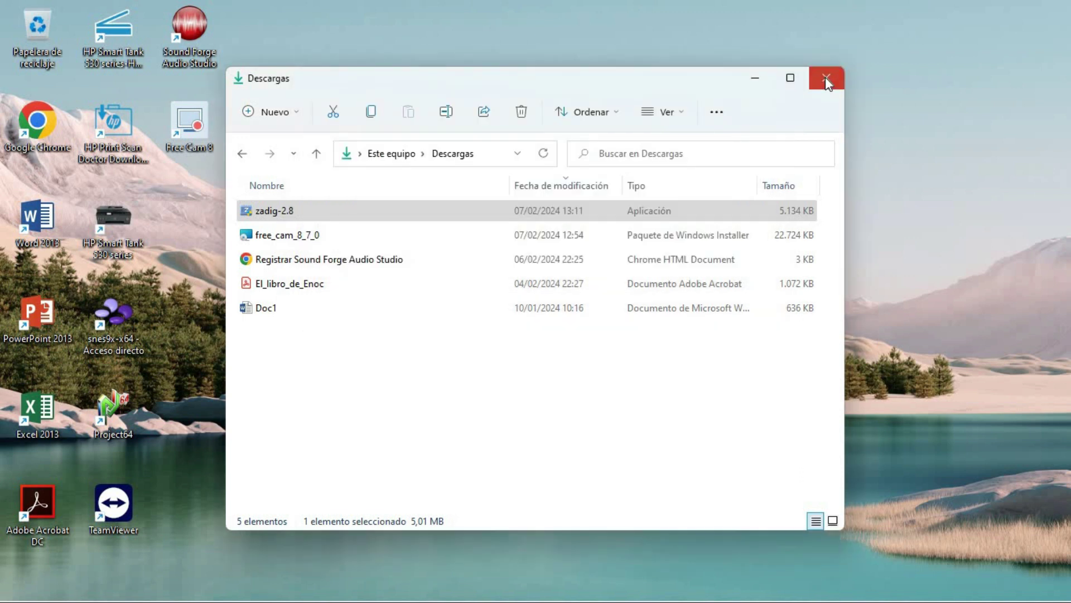
pyautogui.click(825, 77)
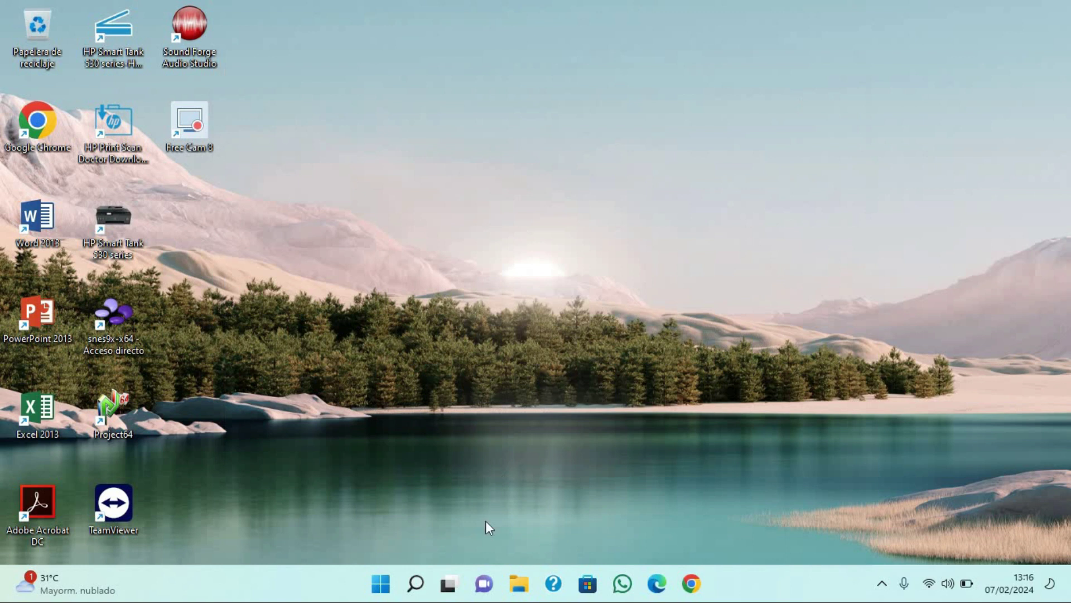
# Reopen Administrador de dispositivos, check for the Net MD Walkman under the universal serial bus categories, and close the window
pyautogui.click(381, 583)
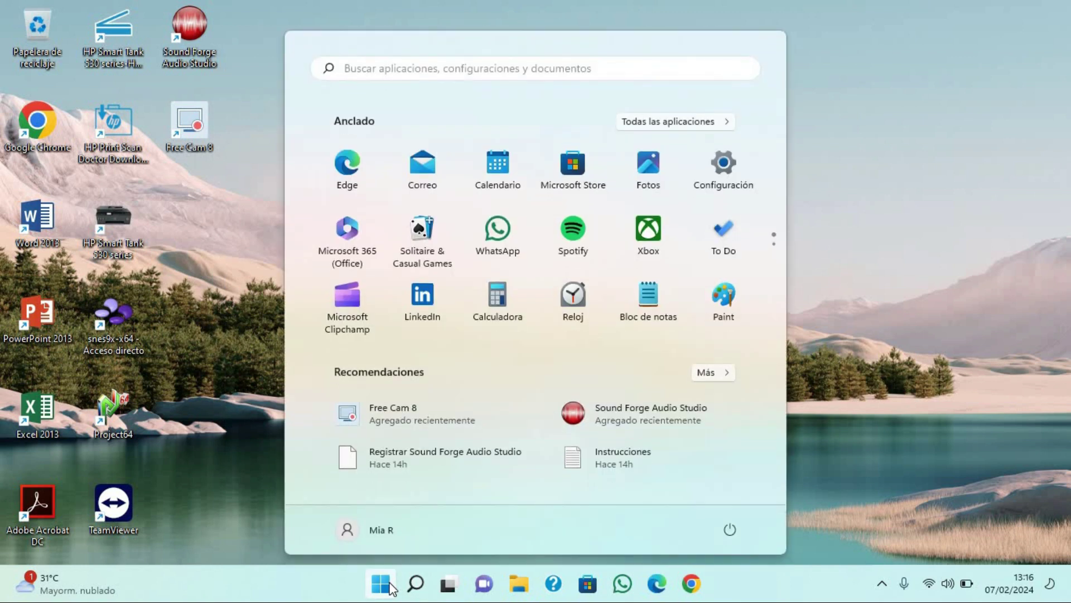
pyautogui.click(436, 69)
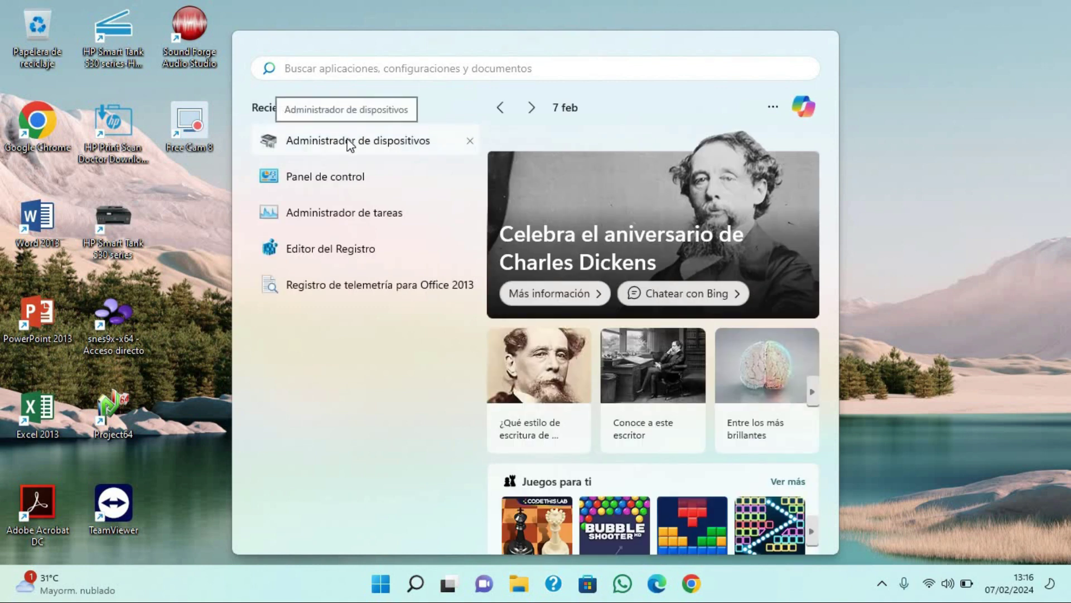
pyautogui.click(348, 142)
pyautogui.scroll(-1, 223, 179)
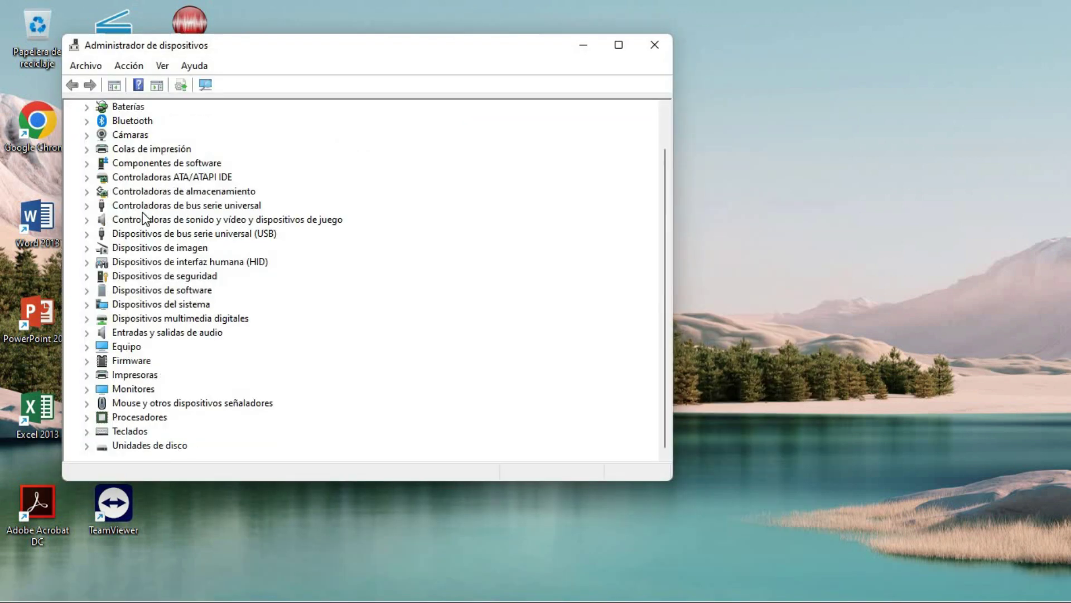
pyautogui.click(87, 206)
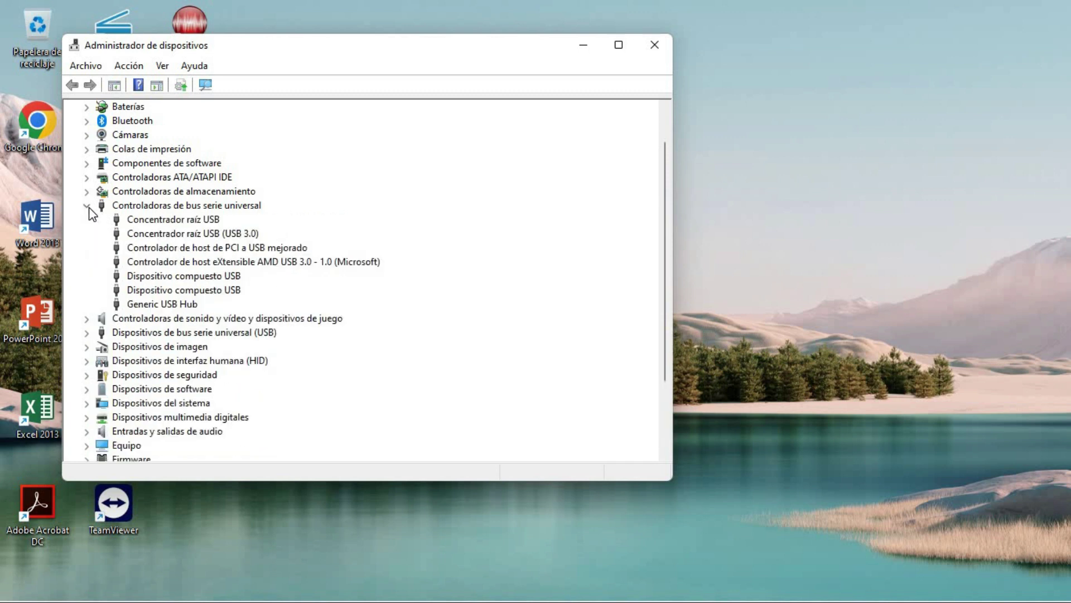
pyautogui.click(87, 206)
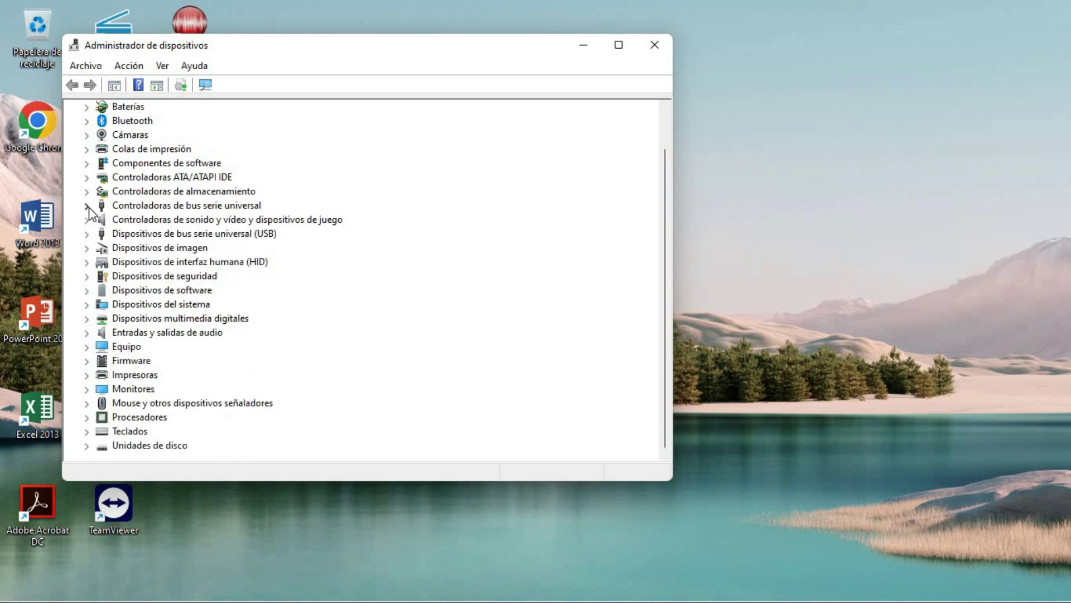
pyautogui.click(86, 234)
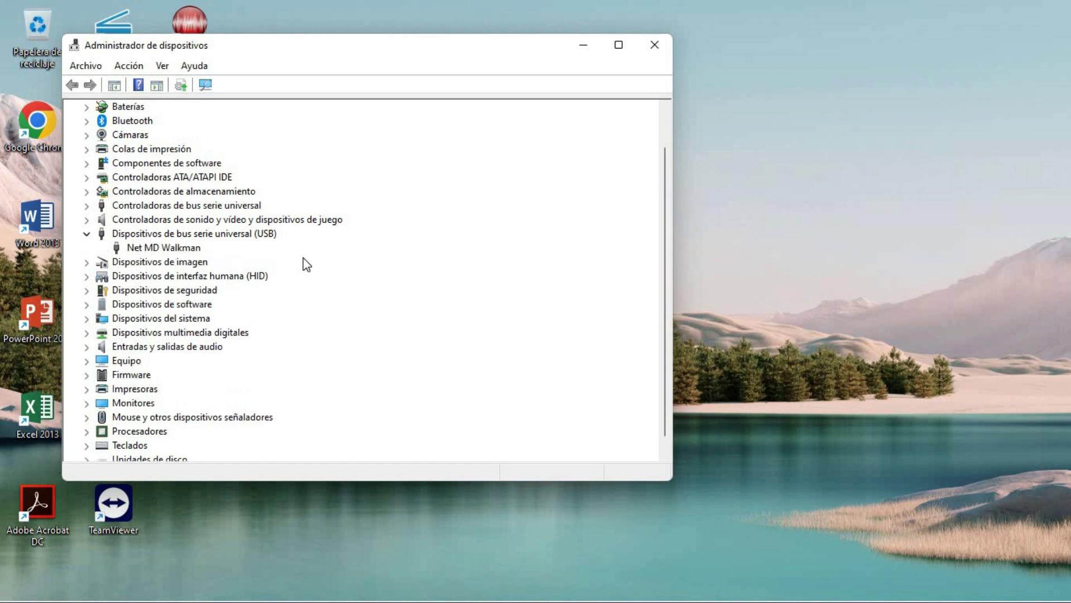
pyautogui.click(655, 47)
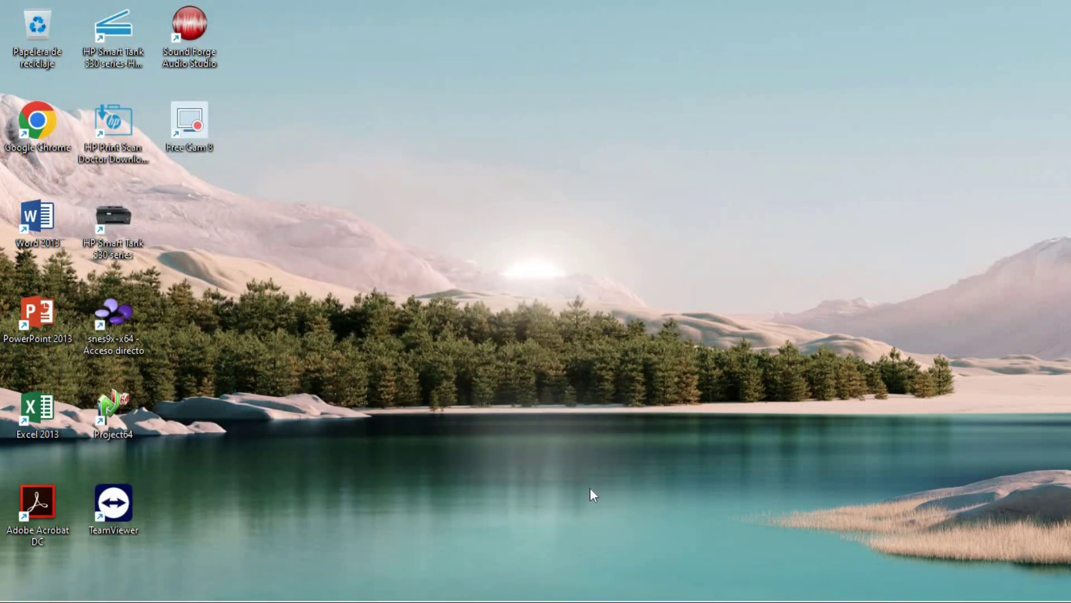
# Switch to Google Chrome and connect Web MiniDisc Pro to the Net MD Walkman device
pyautogui.moveTo(650, 600)
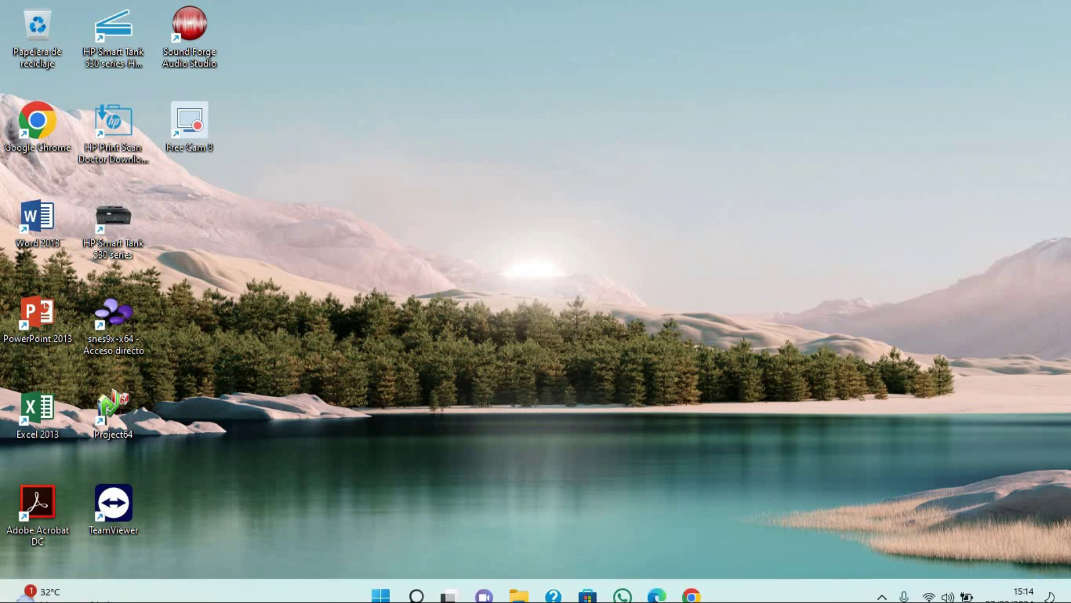
pyautogui.click(692, 590)
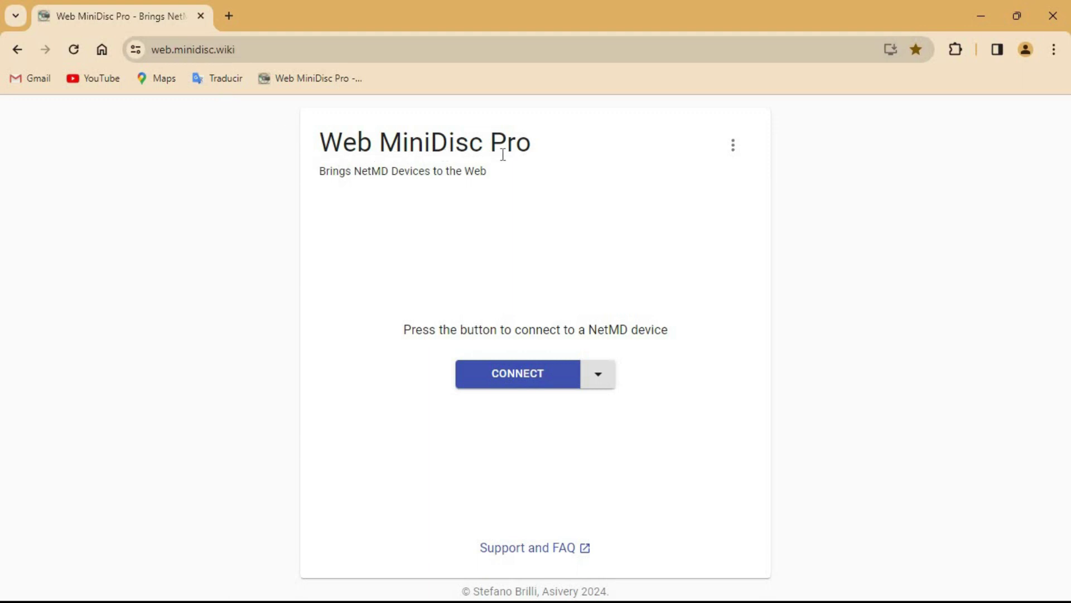
pyautogui.click(522, 389)
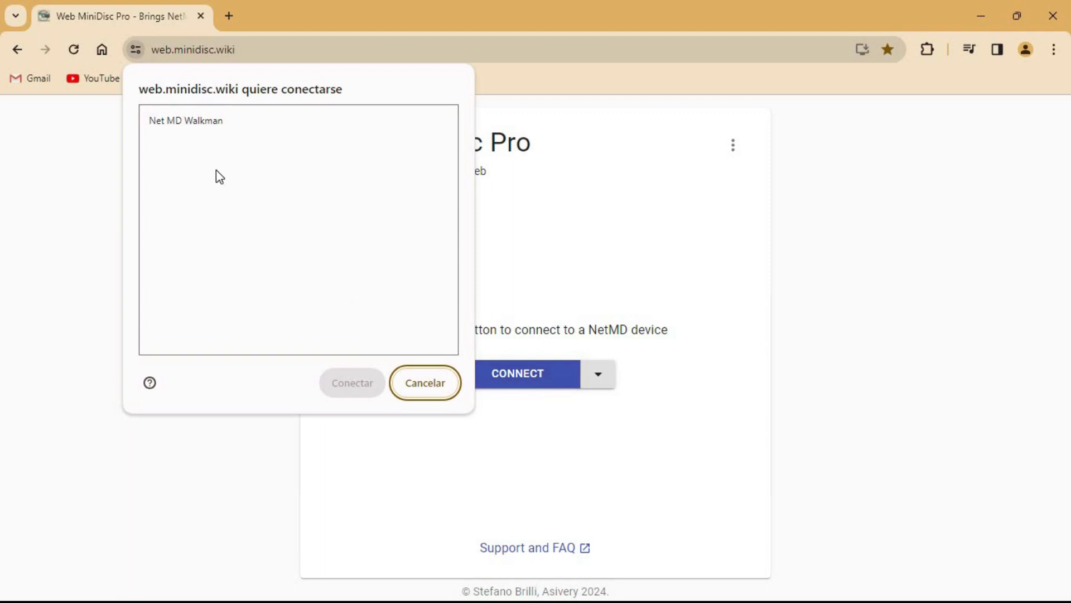
pyautogui.click(190, 130)
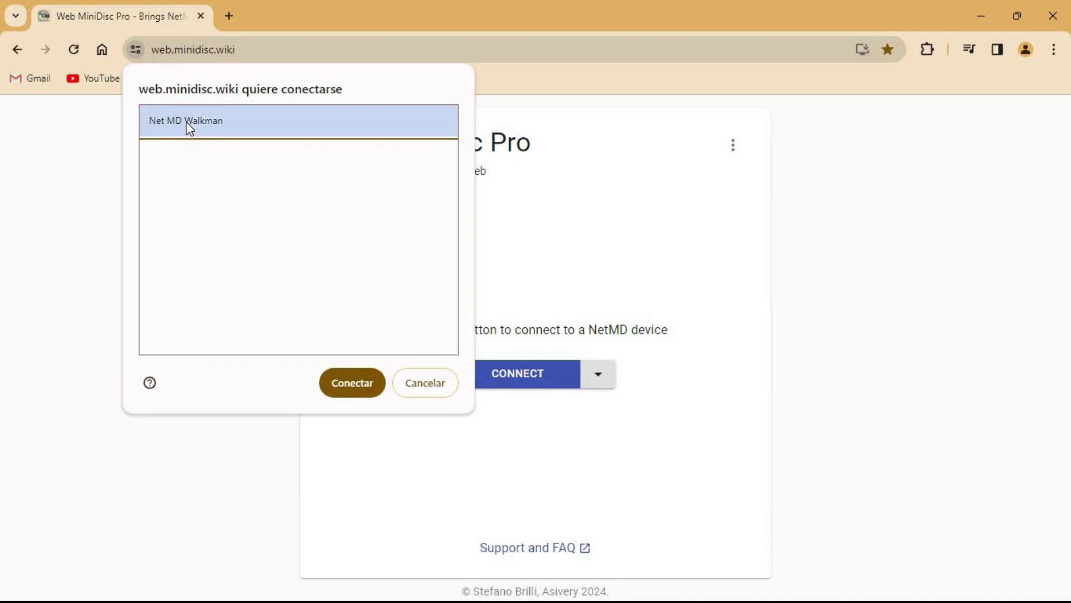
pyautogui.click(352, 381)
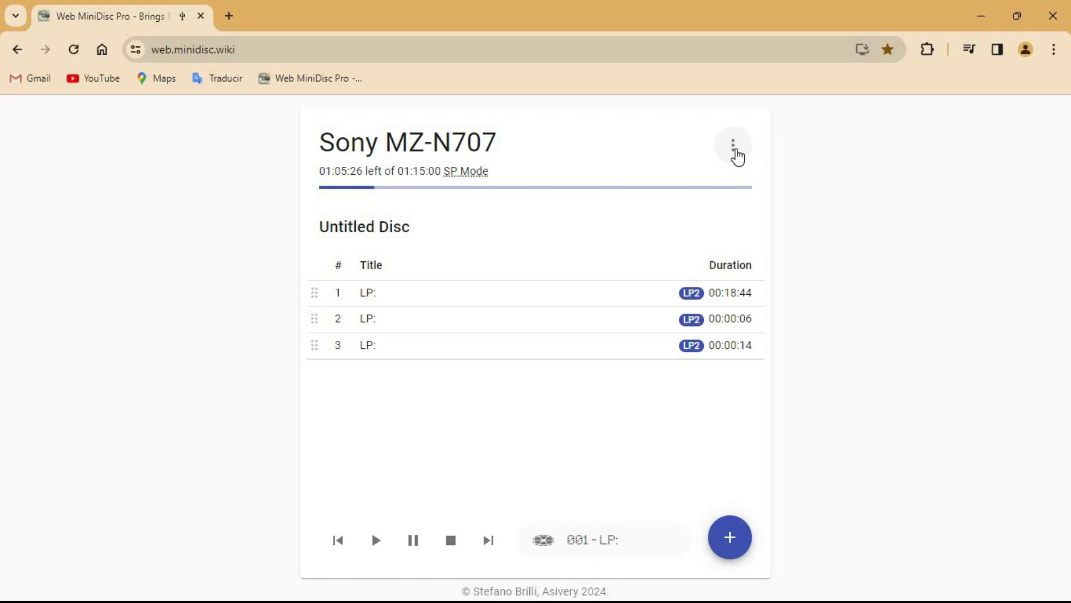
# Enable Homebrew Mode Ripping In Main UI for the connected Sony MZ-N707
pyautogui.click(734, 149)
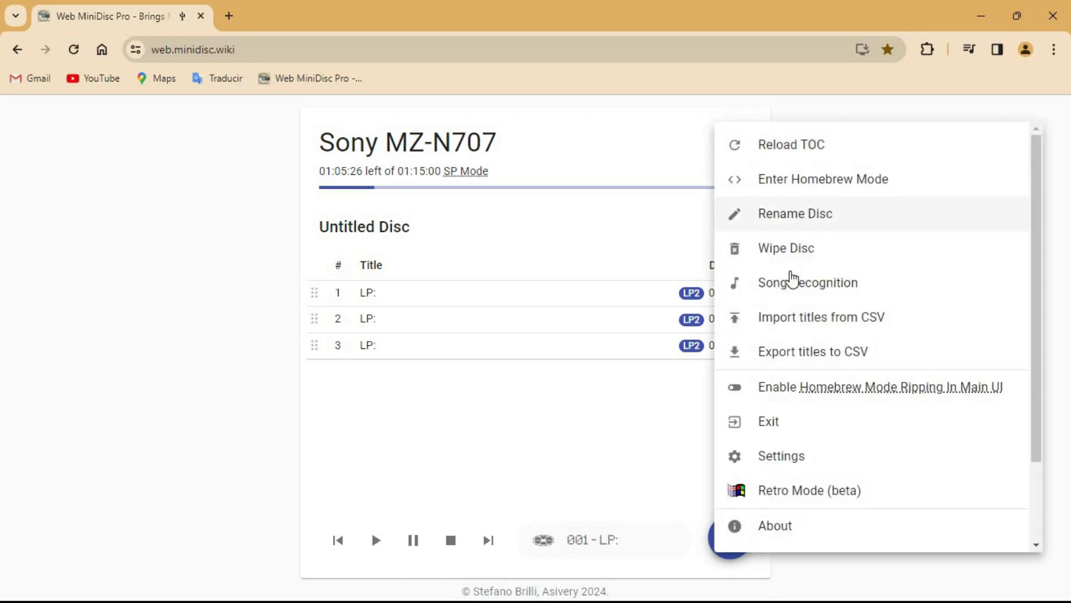
pyautogui.moveTo(894, 403)
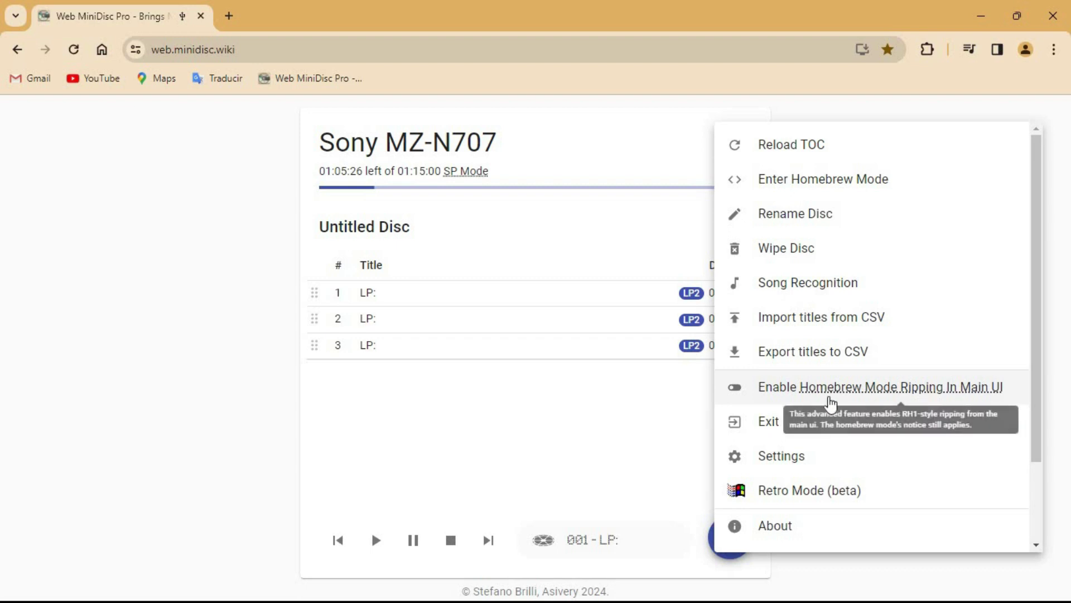
pyautogui.click(774, 395)
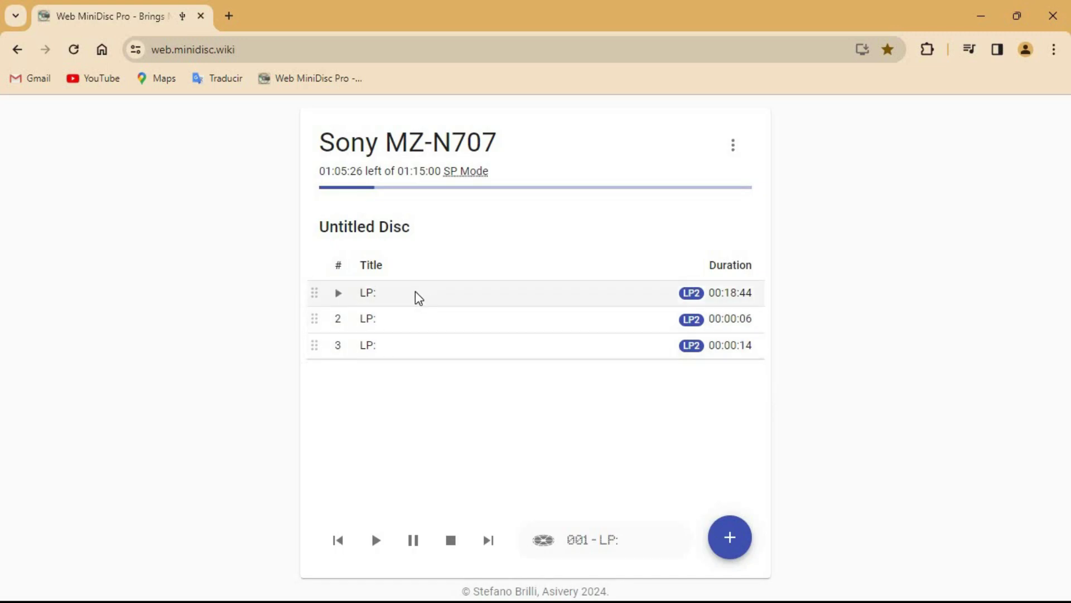
# Download and convert track 1 from the disc, check the finished file in Chrome's downloads, and close Chrome
pyautogui.click(429, 300)
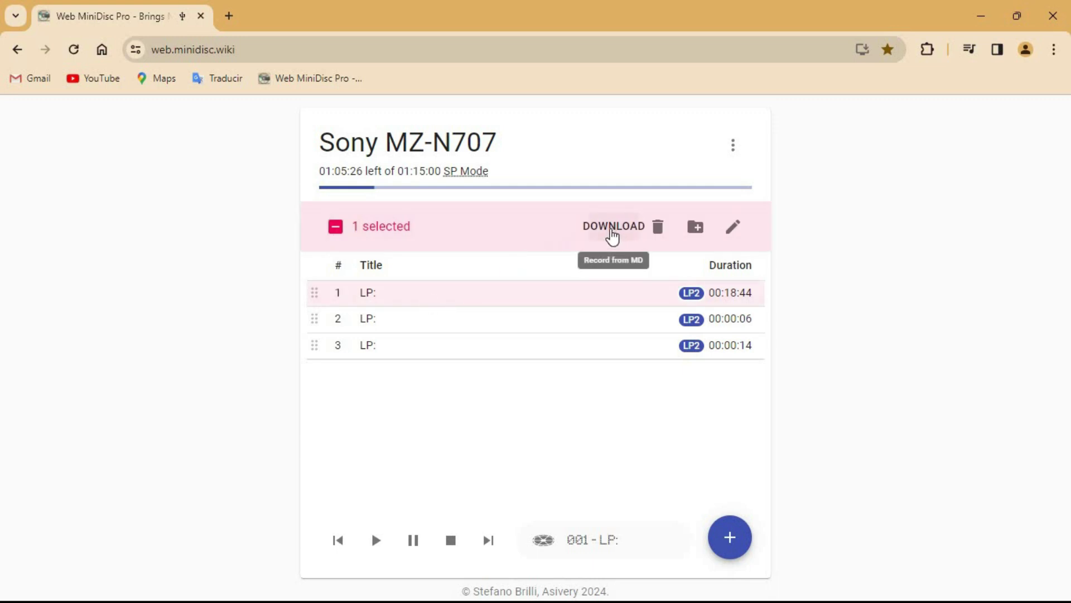
pyautogui.click(612, 234)
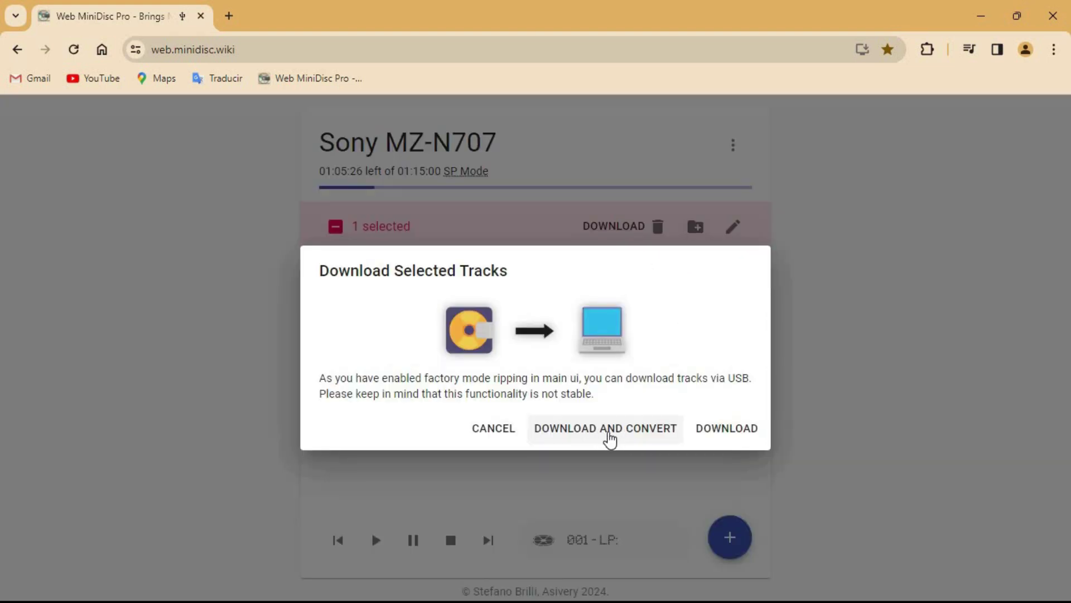
pyautogui.click(612, 433)
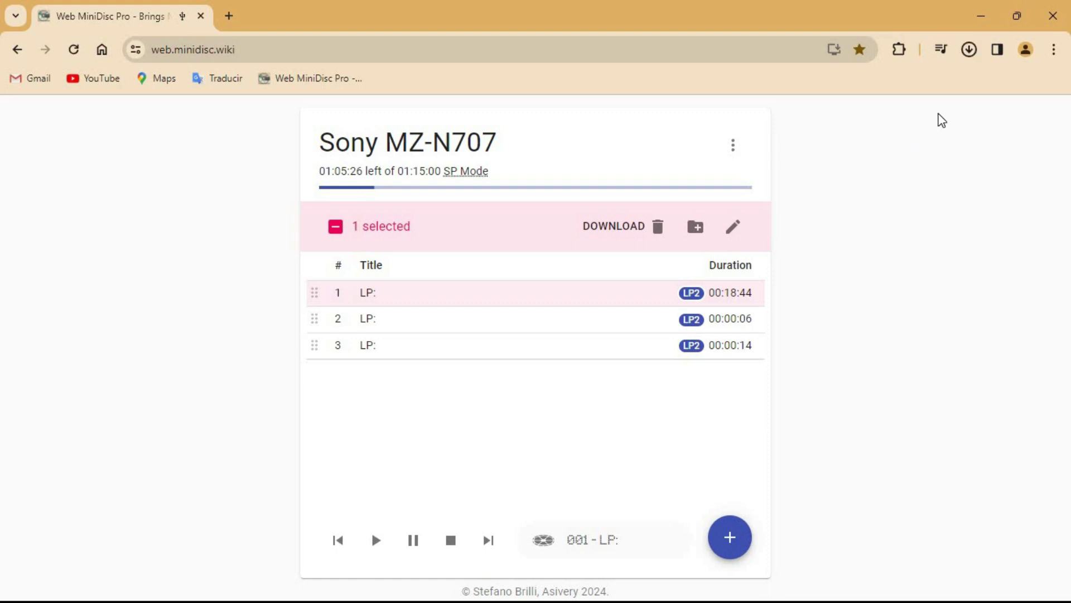
pyautogui.click(974, 62)
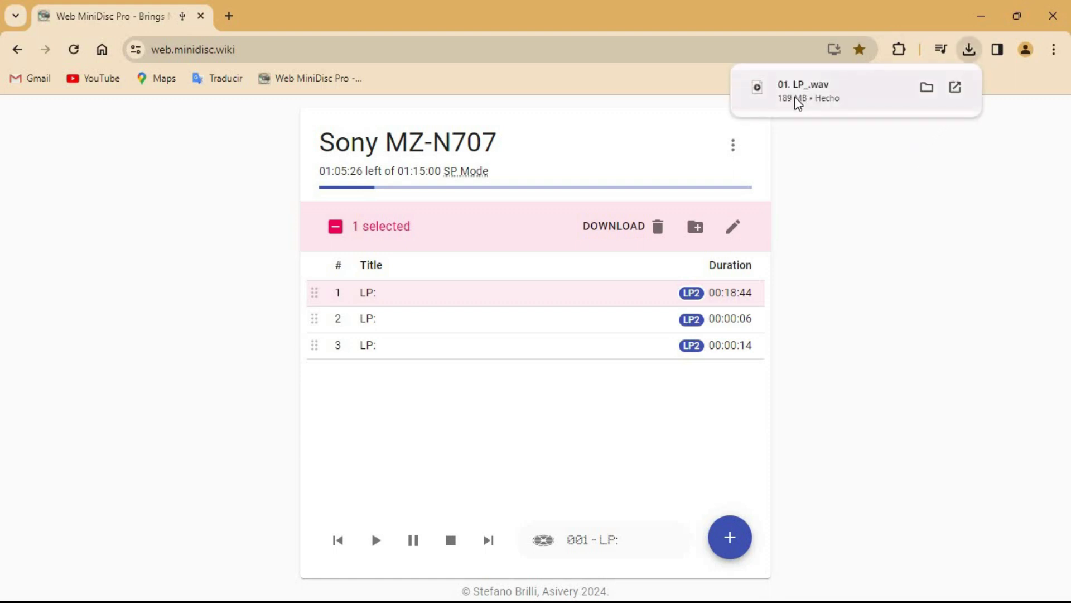
pyautogui.click(1059, 27)
pyautogui.click(1058, 26)
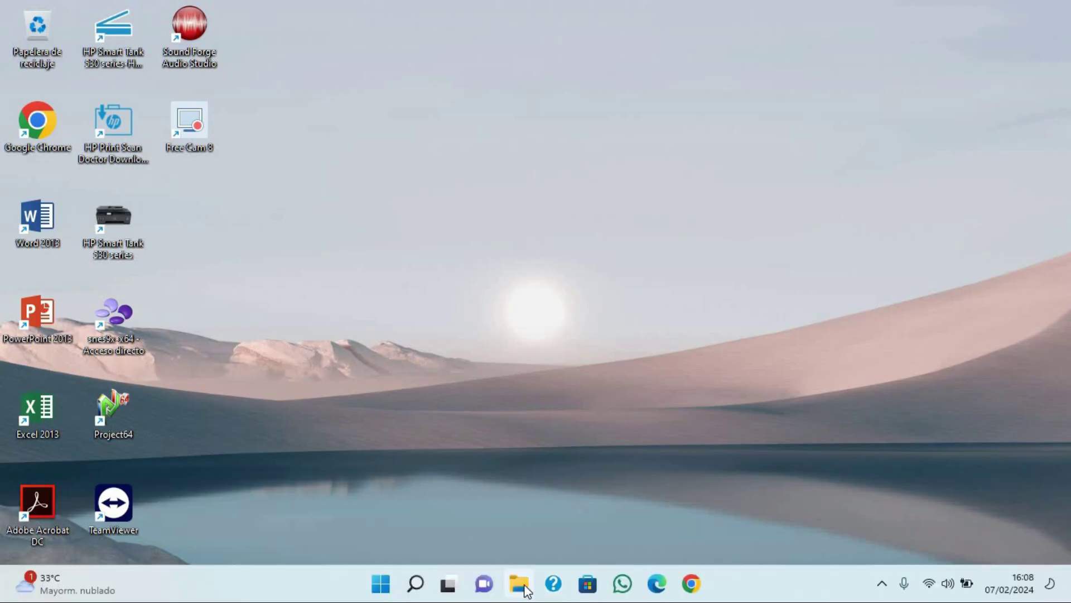
# Open the Descargas folder in Explorador de archivos and play the WAV file 01. LP_
pyautogui.click(526, 590)
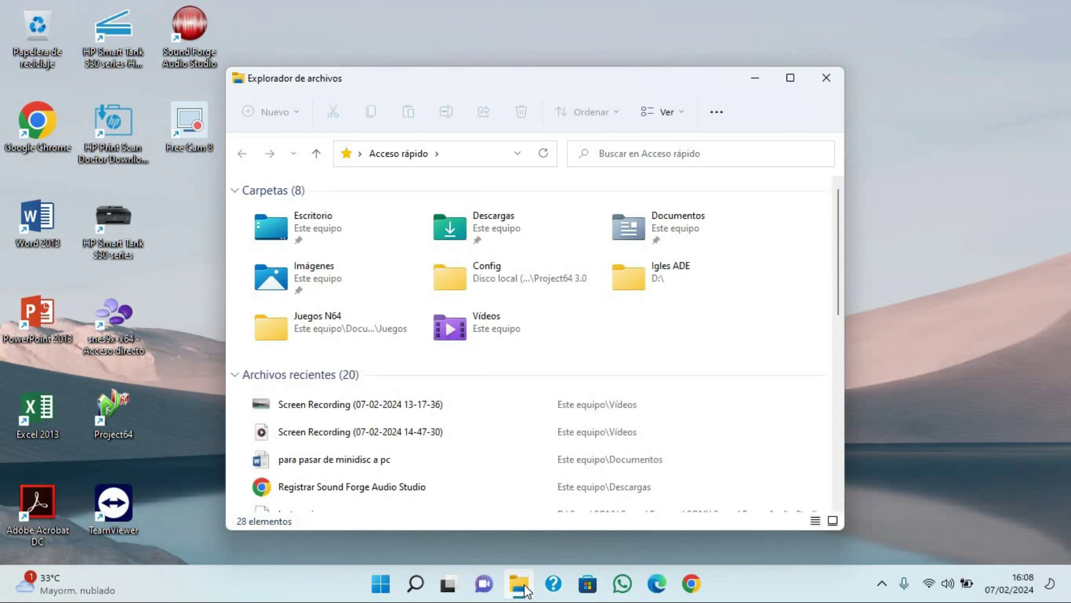
pyautogui.doubleClick(481, 227)
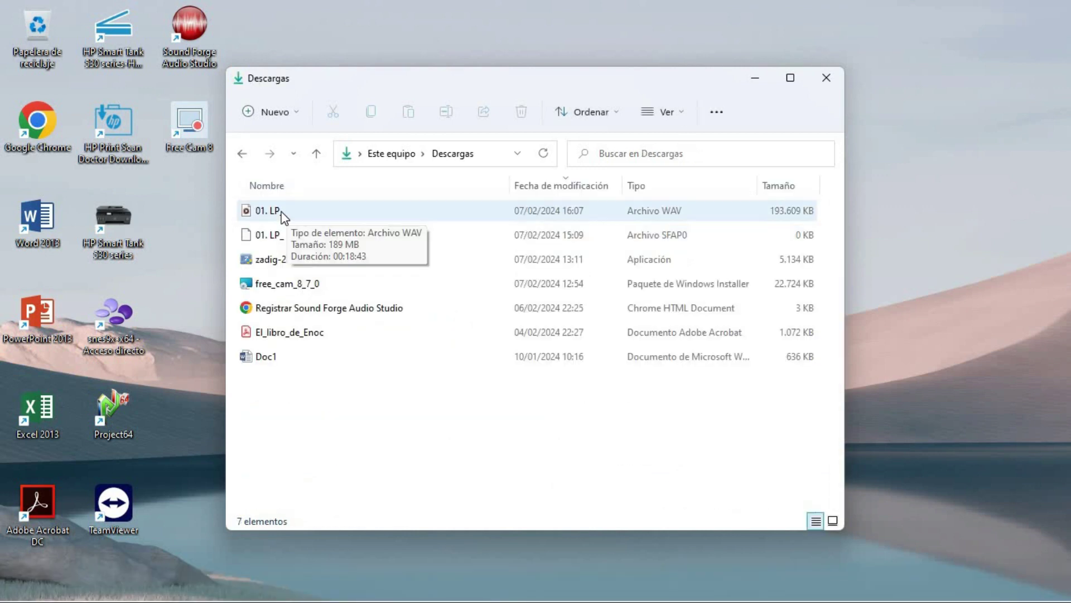
pyautogui.click(282, 215)
pyautogui.doubleClick(282, 214)
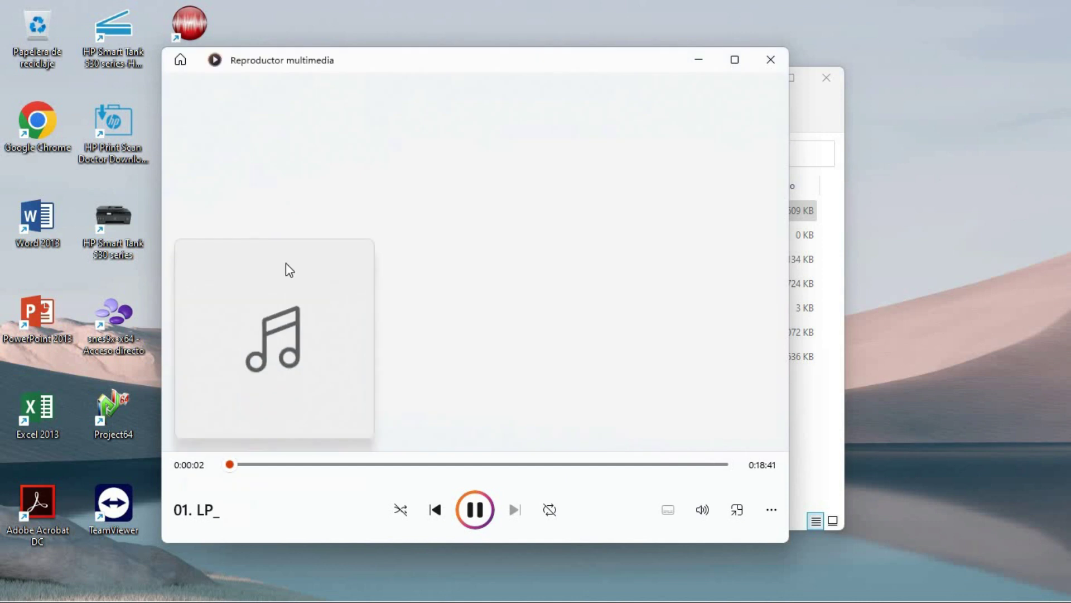
# Skip playback to about 3:01 and about 6:12, pause it, then close the player and the Descargas folder
pyautogui.click(309, 464)
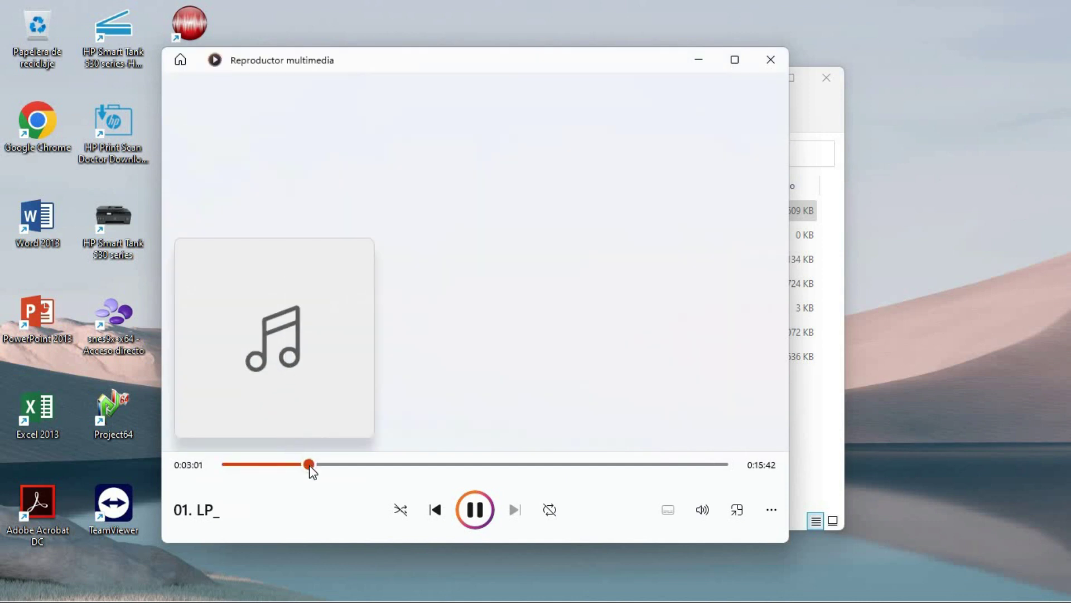
pyautogui.click(391, 470)
pyautogui.click(474, 509)
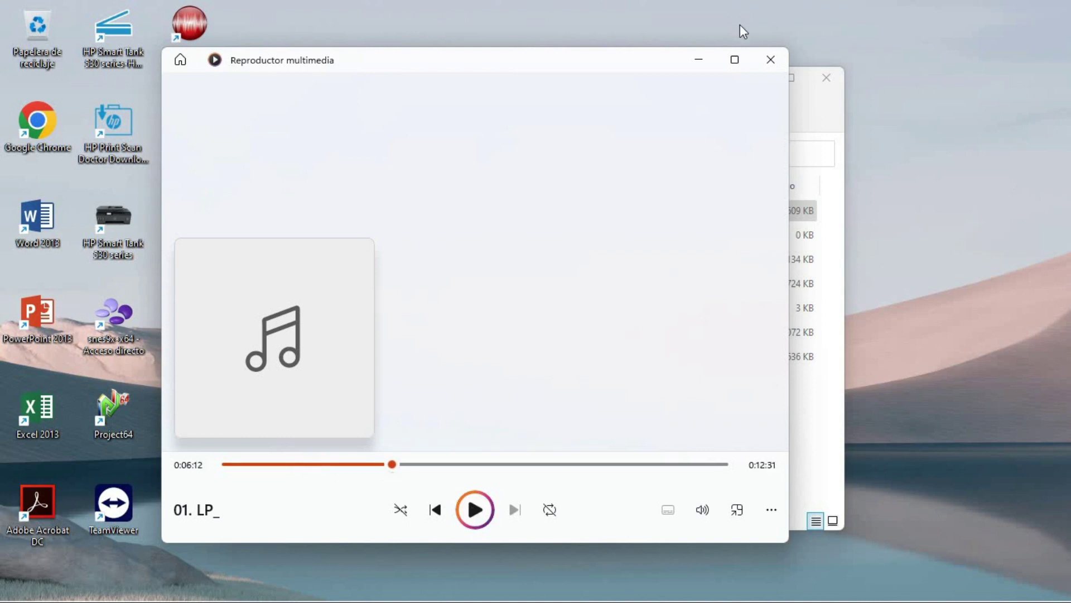
pyautogui.click(766, 57)
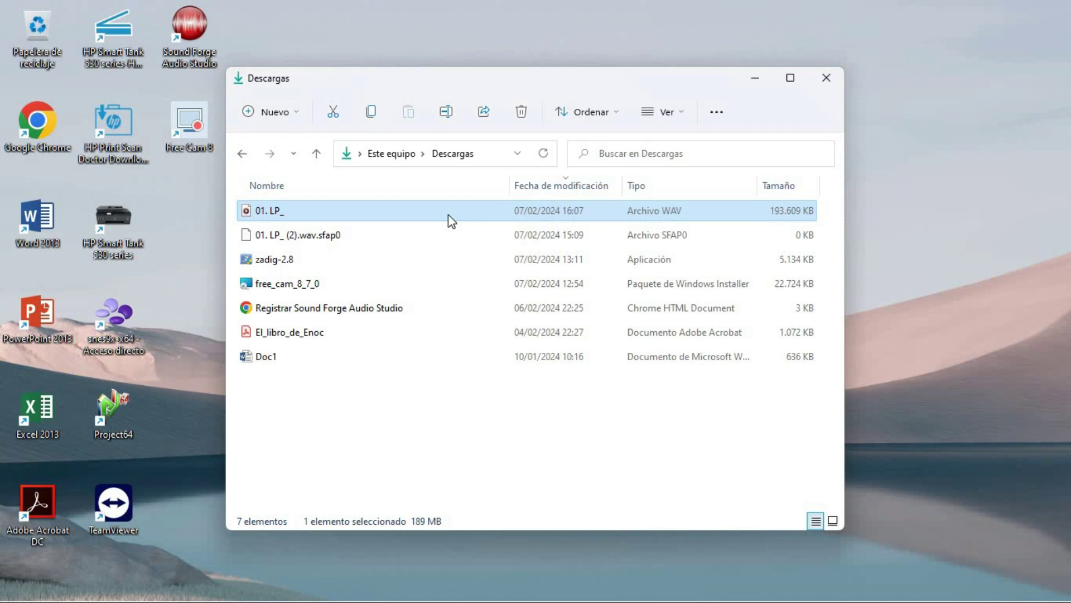
pyautogui.click(826, 78)
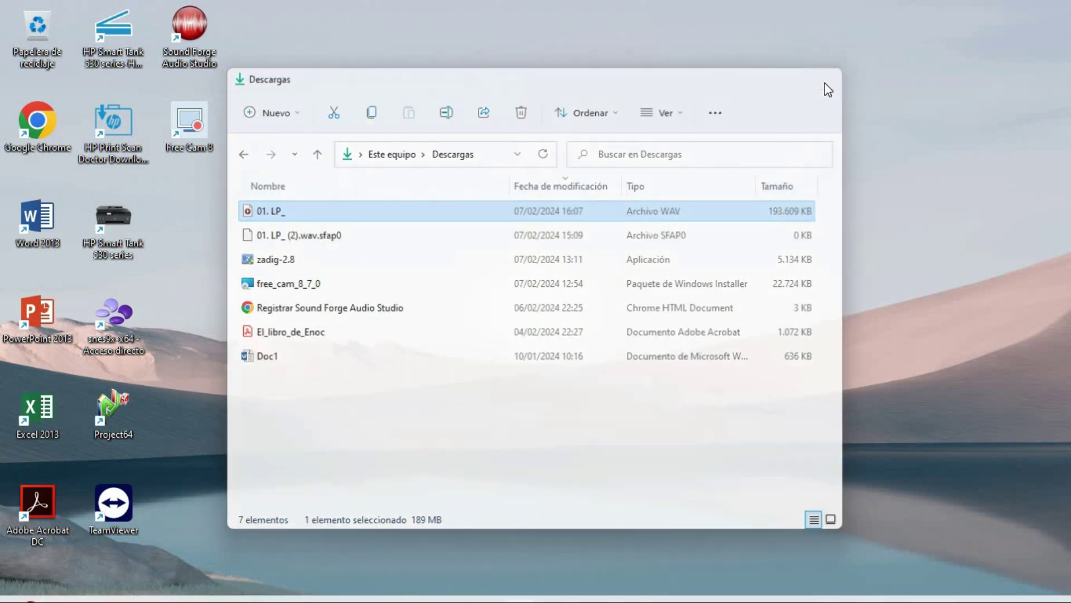